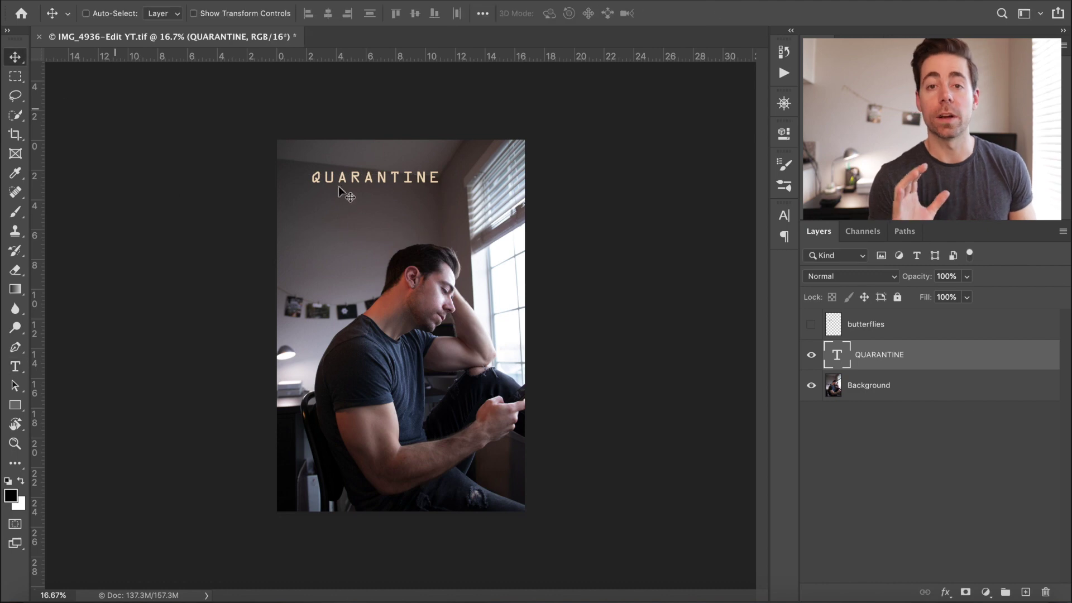
Skew the QUARANTINE text to follow the wall's downward perspective and reposition it in the upper part of the wall.
drag(391, 181, 402, 244)
scroll(380, 209, up, 3)
click(150, 1)
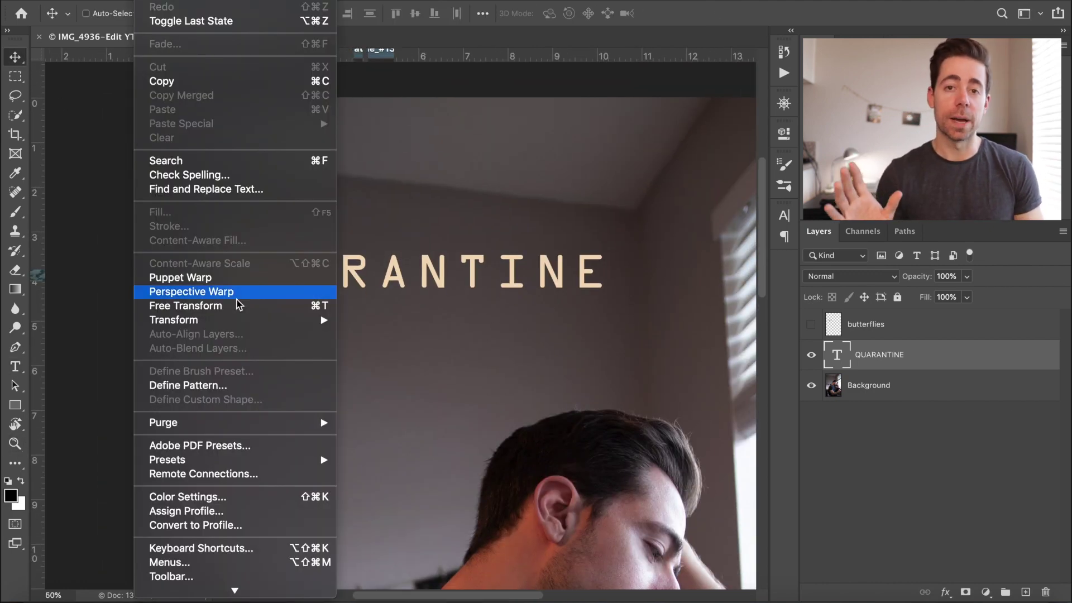
mouse_move(252, 320)
click(407, 370)
drag(646, 454, 646, 488)
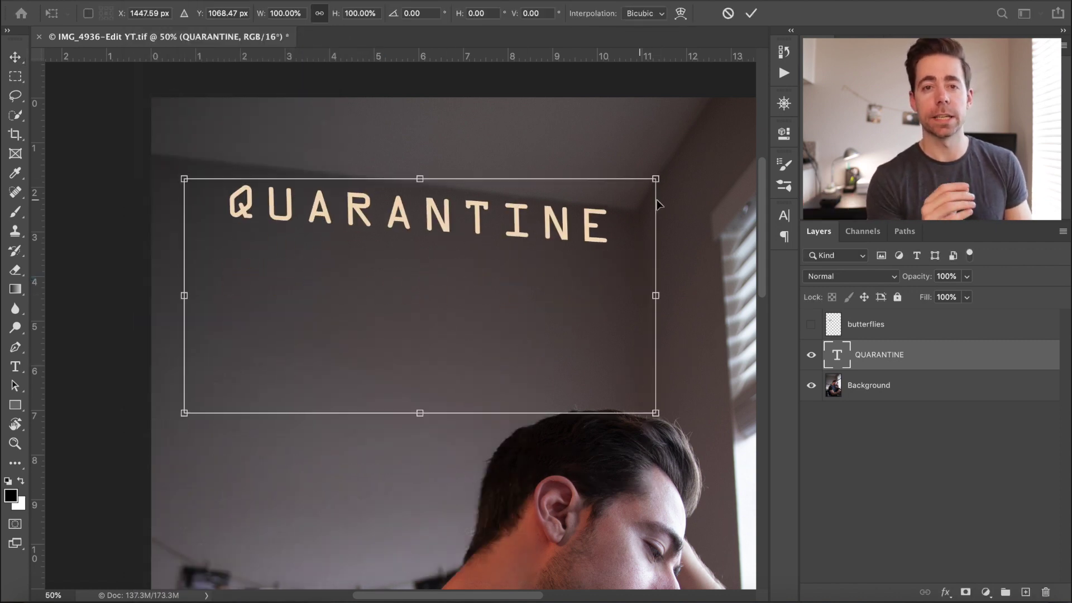
drag(658, 203, 658, 213)
key(Return)
drag(486, 230, 486, 242)
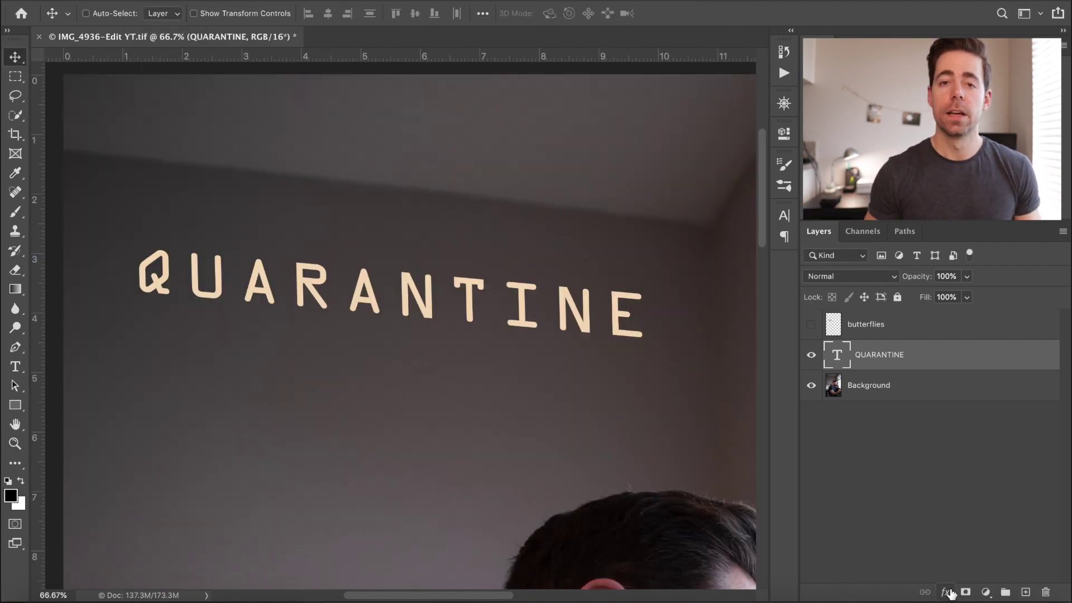
Add Inner Glow and Outer Glow effects to the QUARANTINE text, with the outer glow's size at 59 px.
click(946, 592)
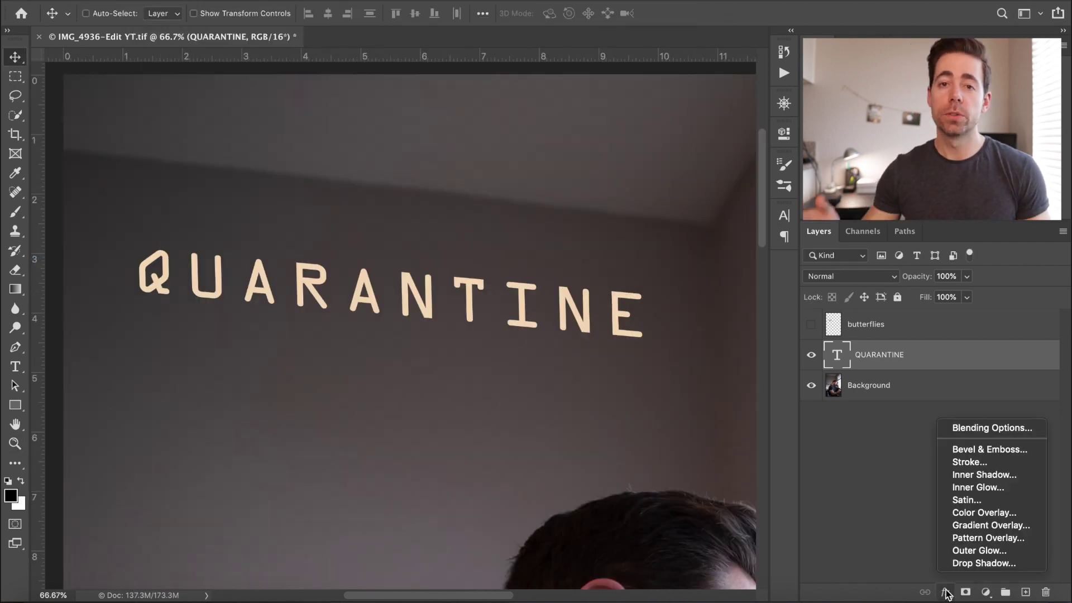
click(994, 491)
click(491, 410)
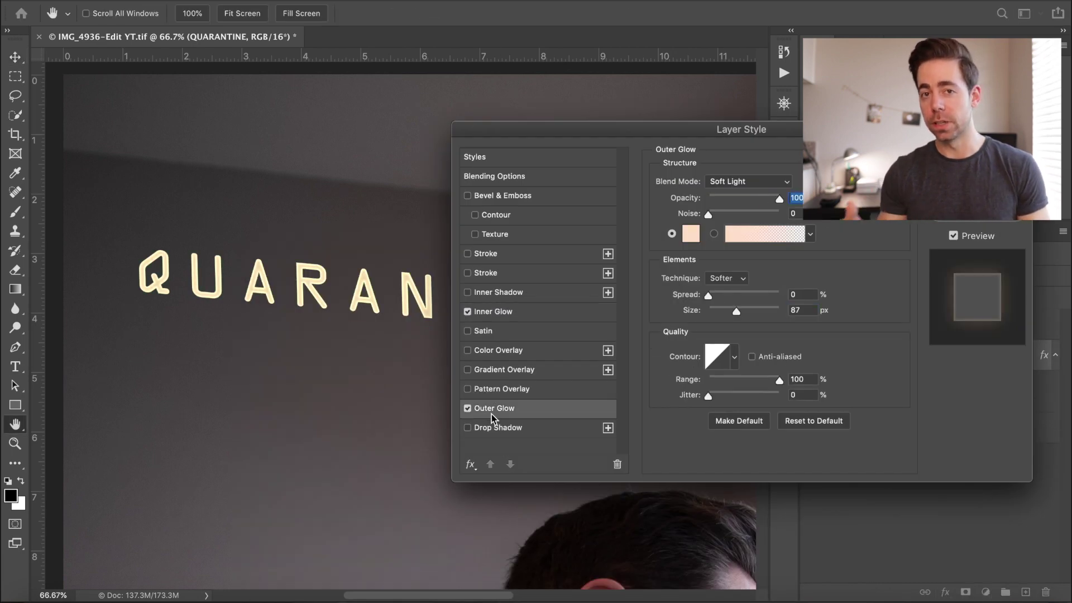
click(691, 233)
key(Escape)
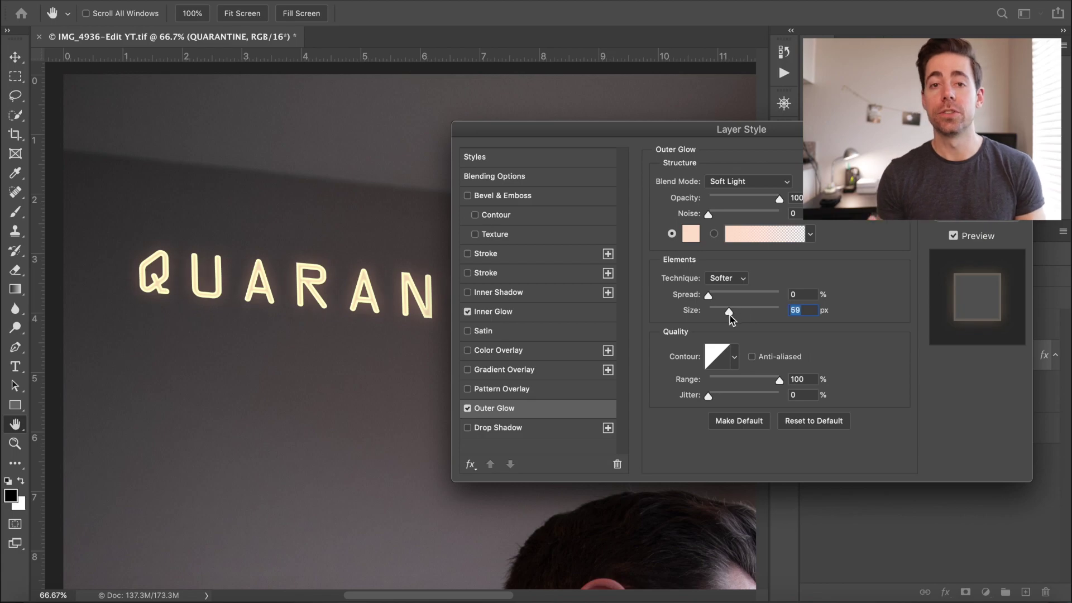
key(Return)
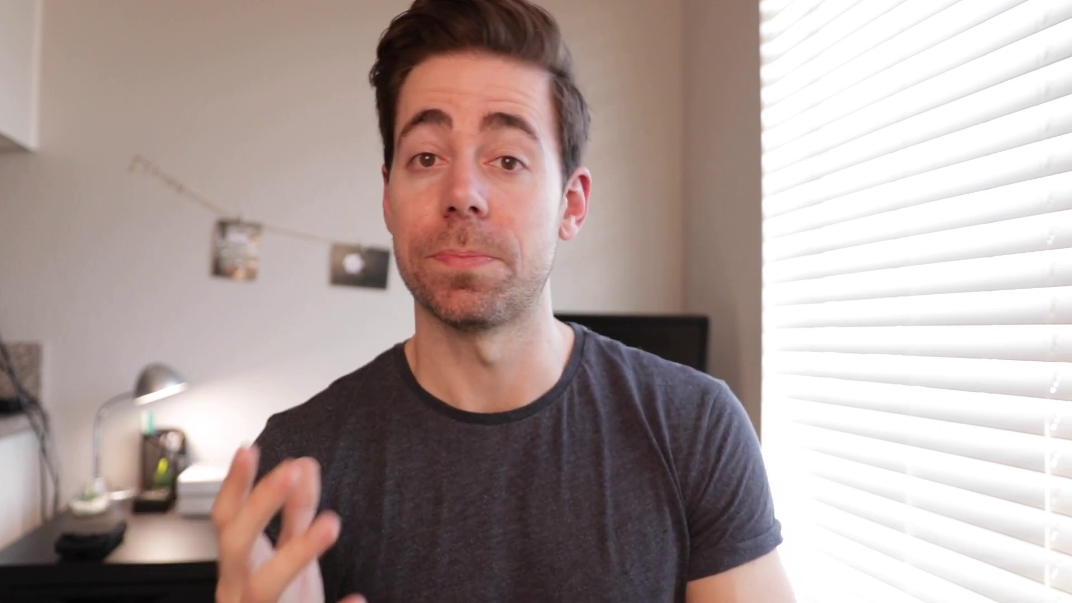
Duplicate the glowing QUARANTINE text layer and rasterize the type of the copy.
click(836, 362)
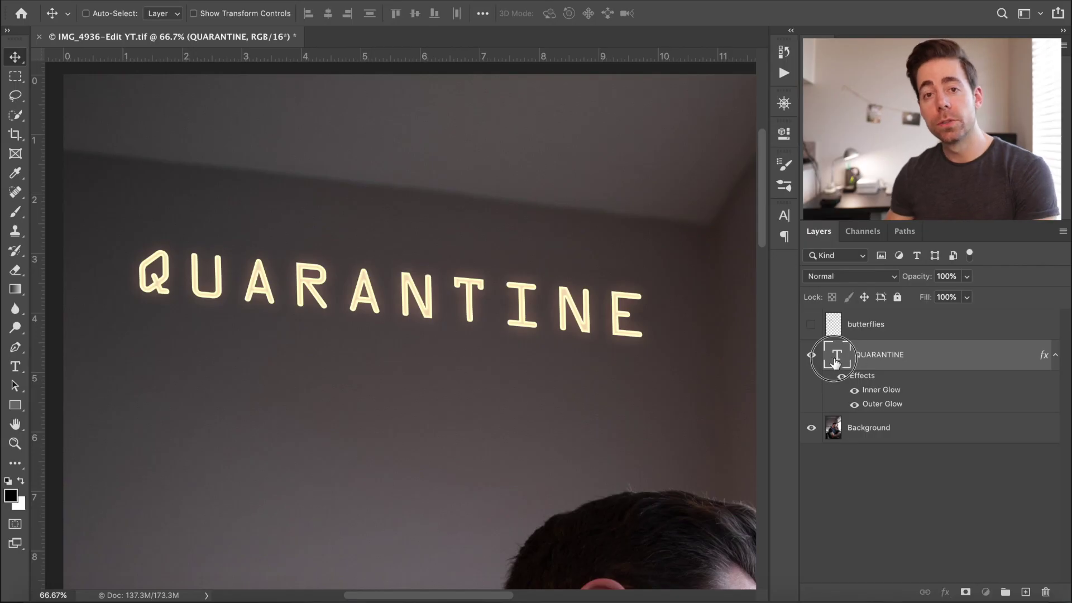
drag(836, 362, 1026, 592)
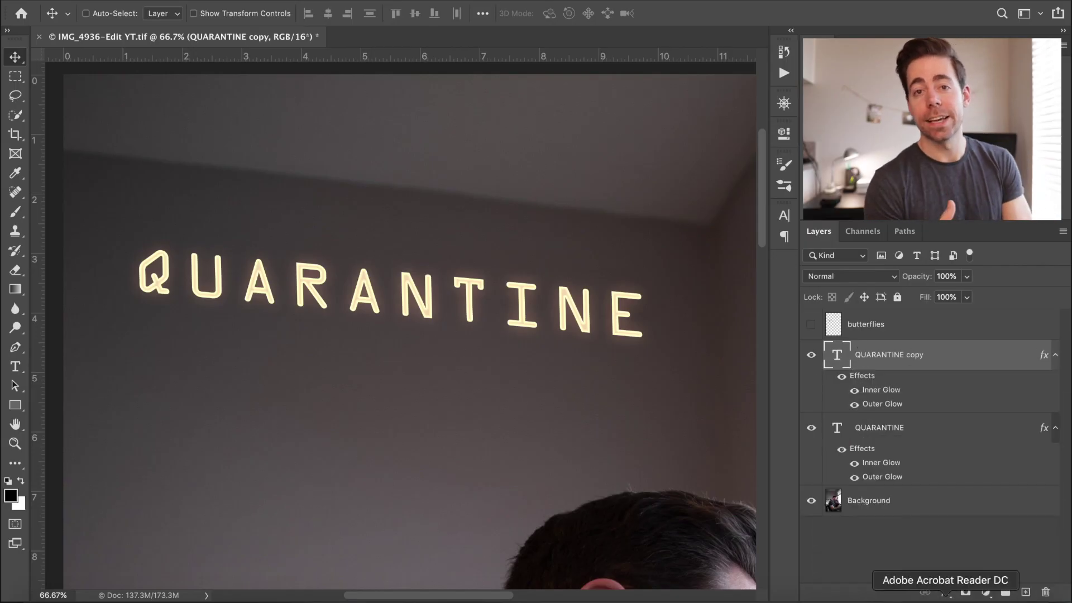
right_click(949, 355)
mouse_move(844, 593)
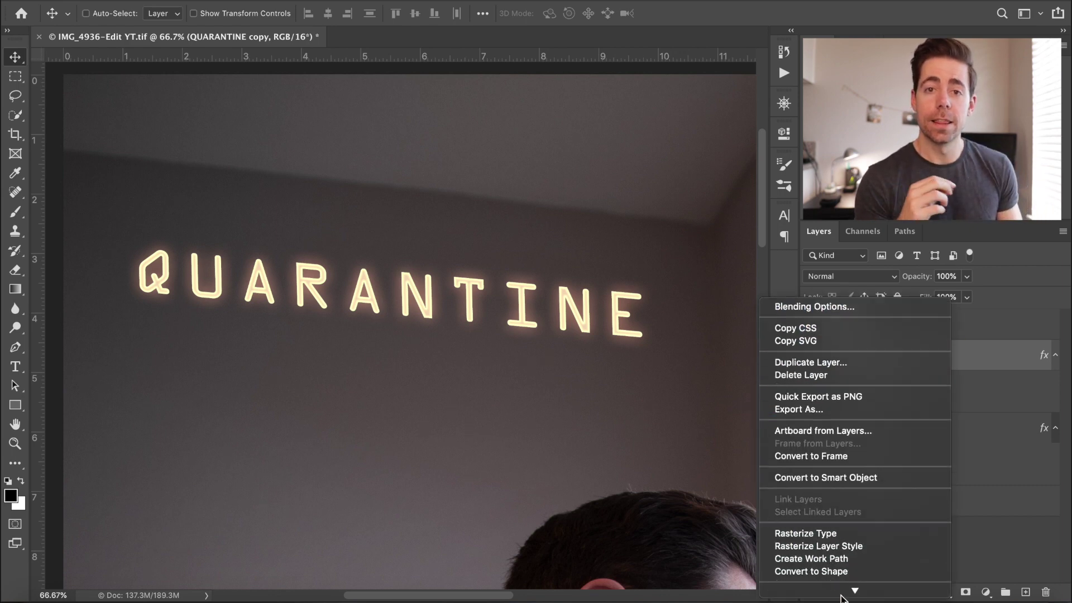
click(843, 496)
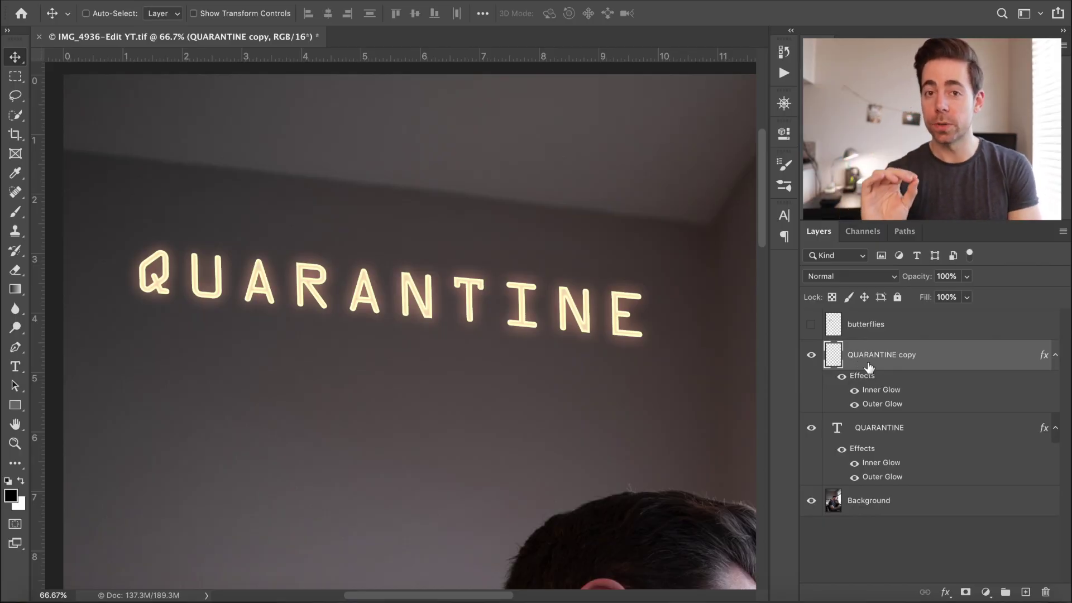
Apply a Gaussian Blur with a radius of 88.4 pixels to the QUARANTINE copy layer.
key(alt+super+f)
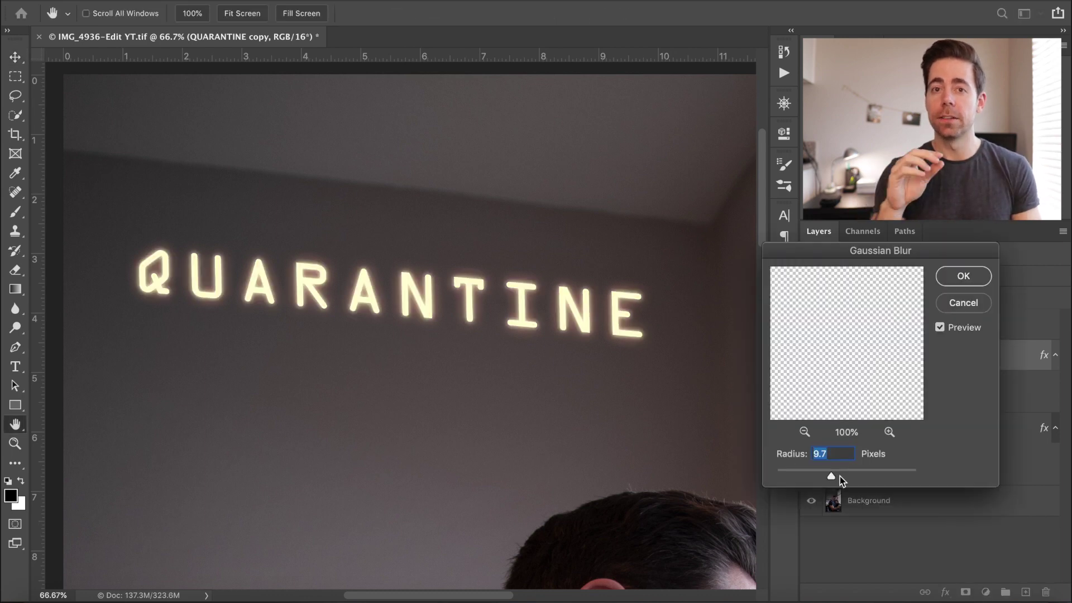
drag(860, 478, 863, 478)
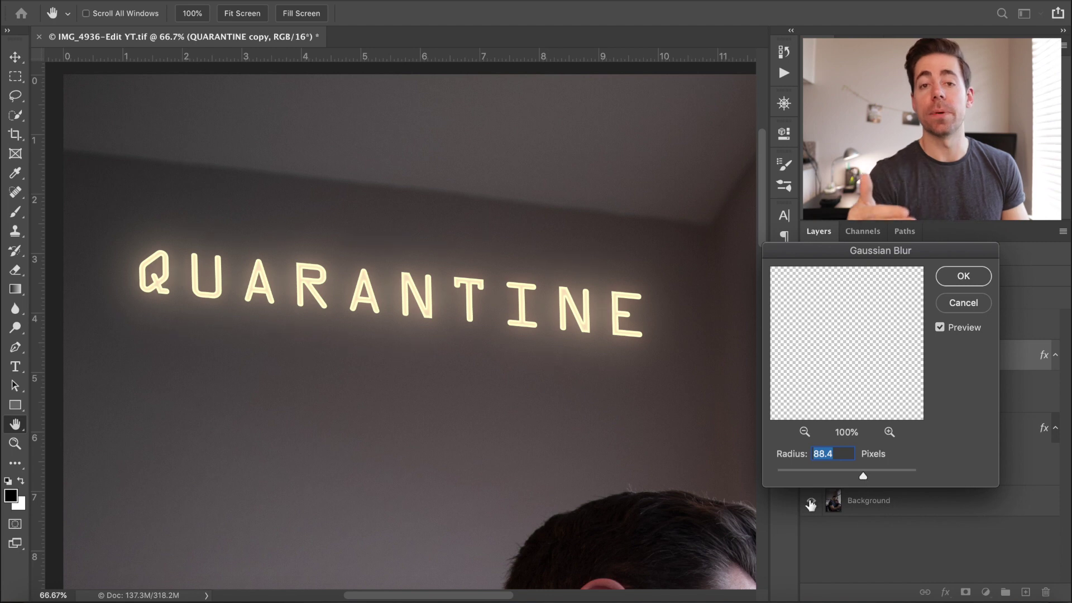
click(956, 277)
Set the blurred QUARANTINE copy's blend mode to Screen and duplicate it to strengthen the glow.
click(866, 279)
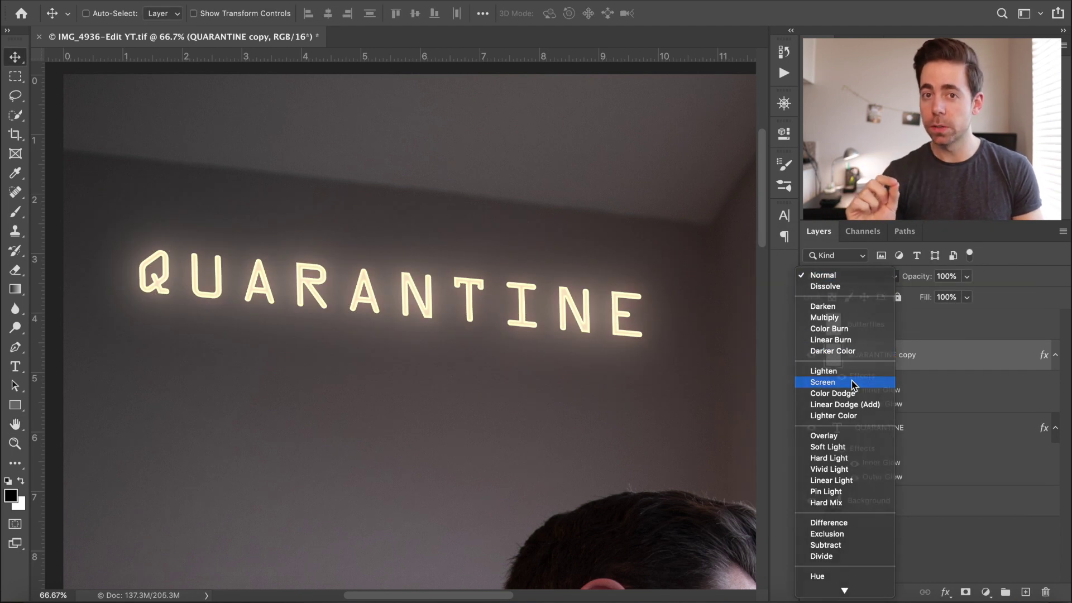
click(852, 381)
click(812, 357)
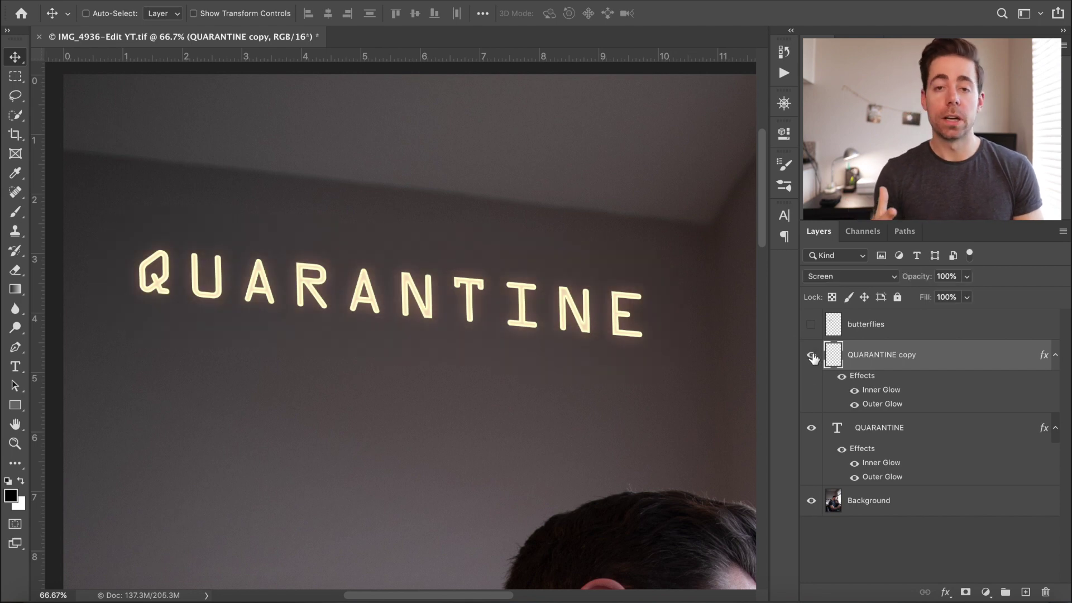
drag(867, 343, 1026, 592)
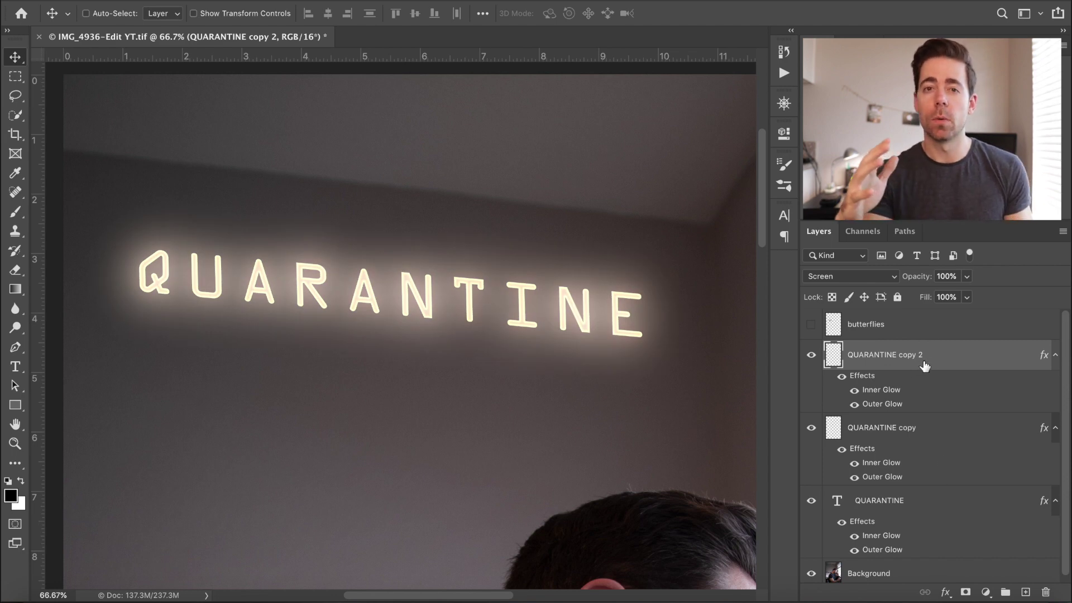
Create a layer named "Light on walls" above the sign layers and set its blend mode to Screen.
click(1026, 591)
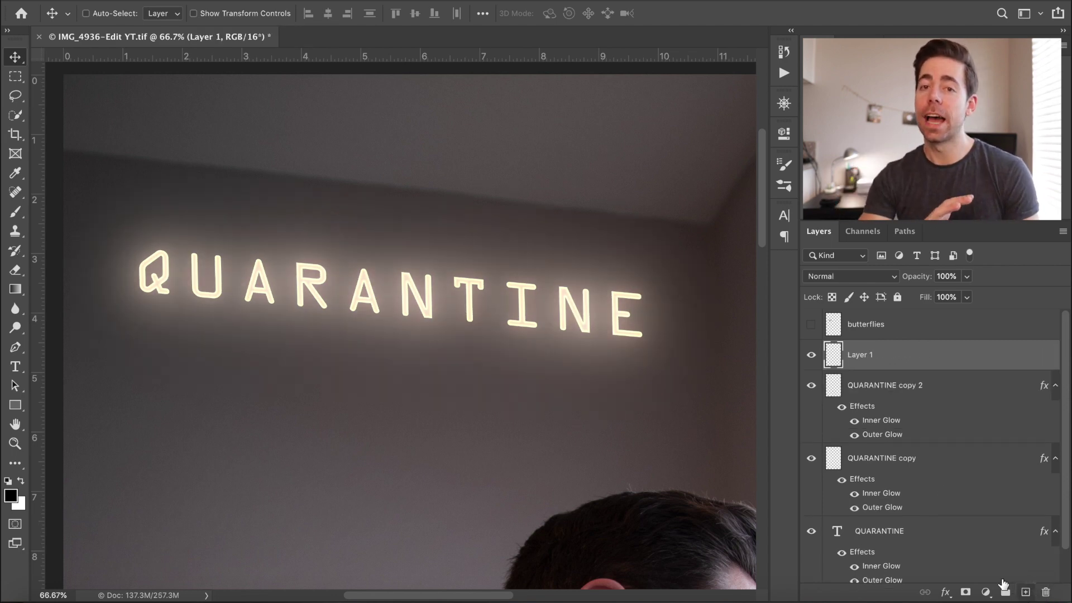
double_click(860, 356)
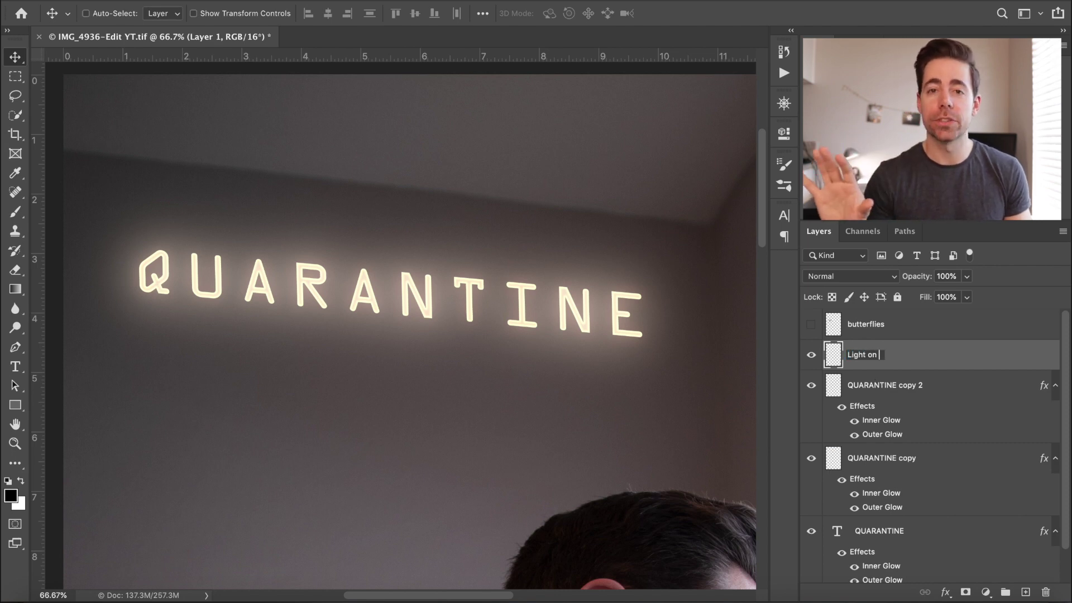
text(Light on walls)
key(Return)
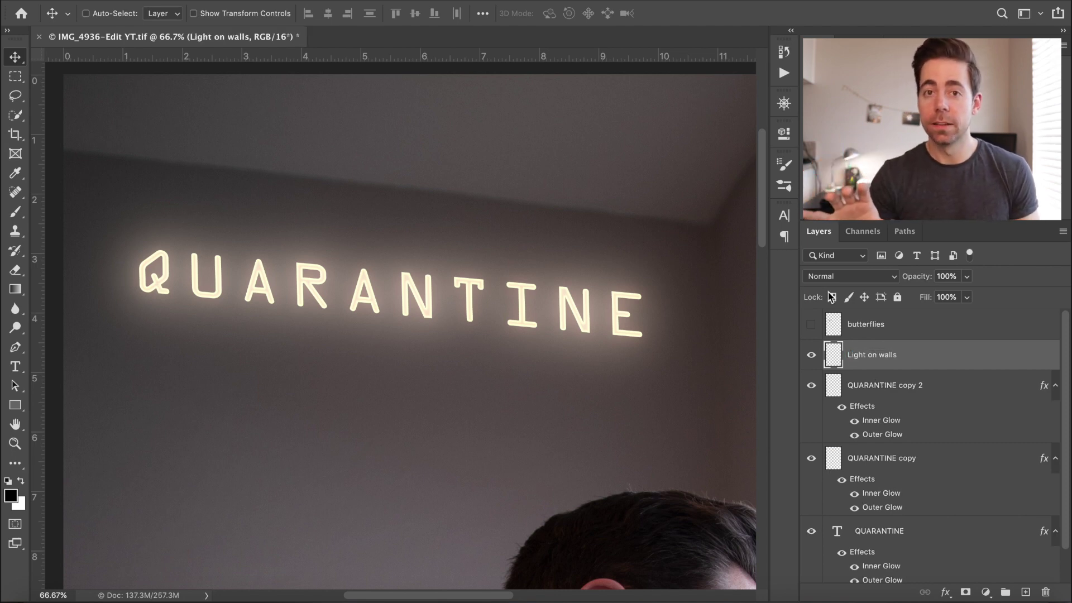
click(860, 277)
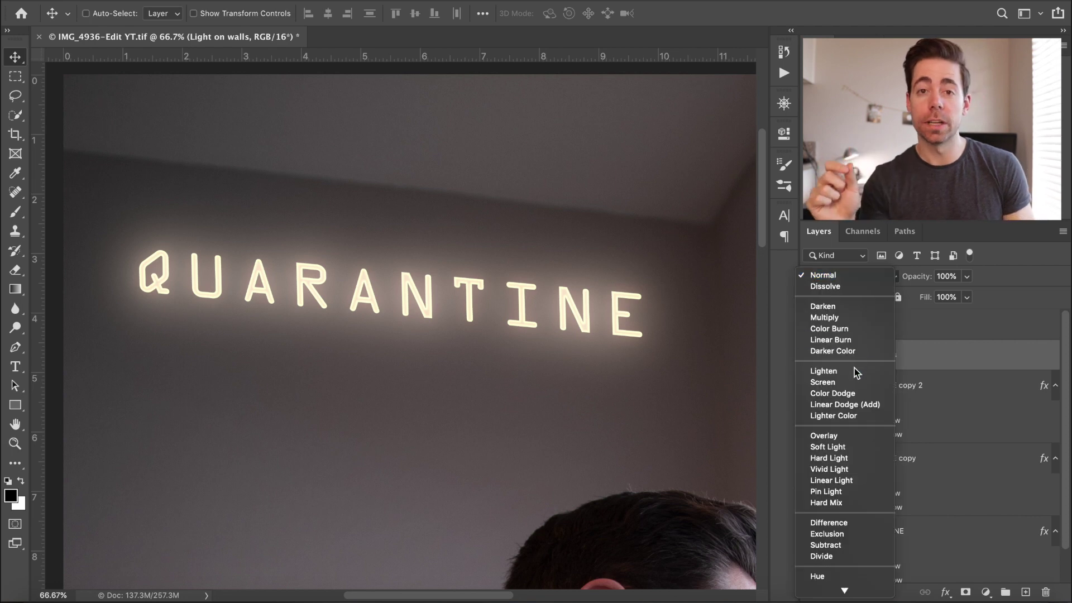
click(840, 385)
Set the brush's foreground colour to a pale warm cream based on a sample from the sign's letters.
click(16, 212)
click(10, 495)
click(568, 302)
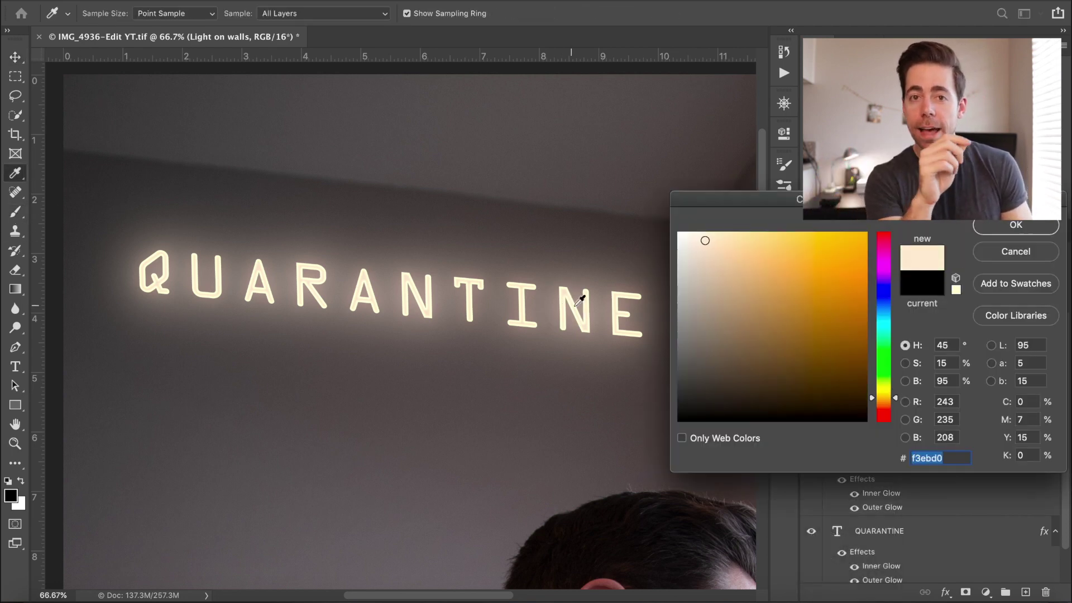
drag(709, 246, 709, 238)
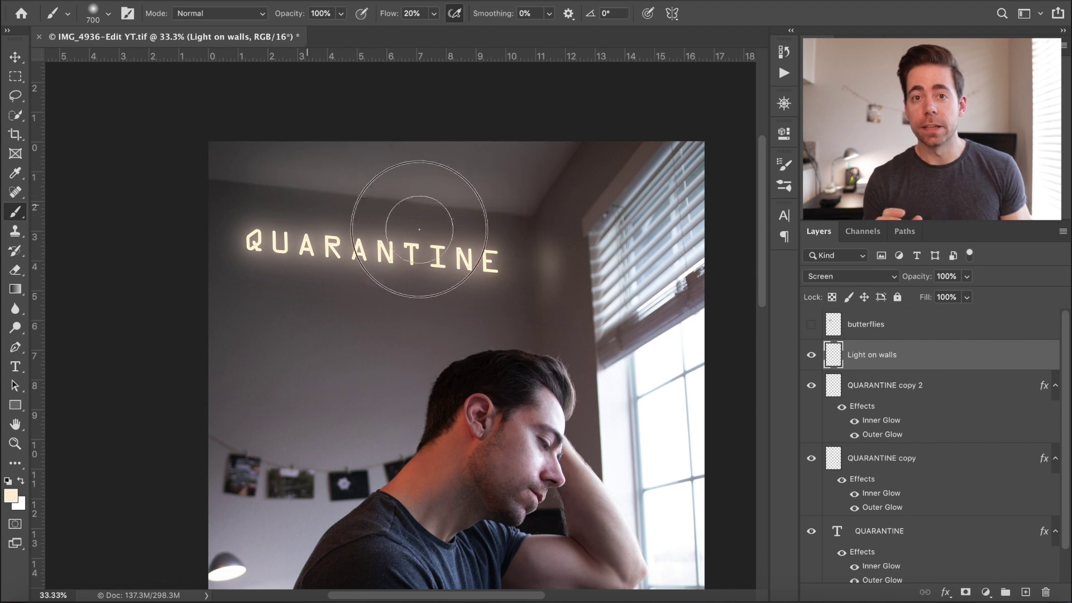
Paint soft light around the sign and on the nearby walls with a soft brush, varying its size between 200 and 700.
mouse_move(508, 263)
mouse_down()
mouse_move(535, 258)
mouse_move(547, 290)
mouse_up()
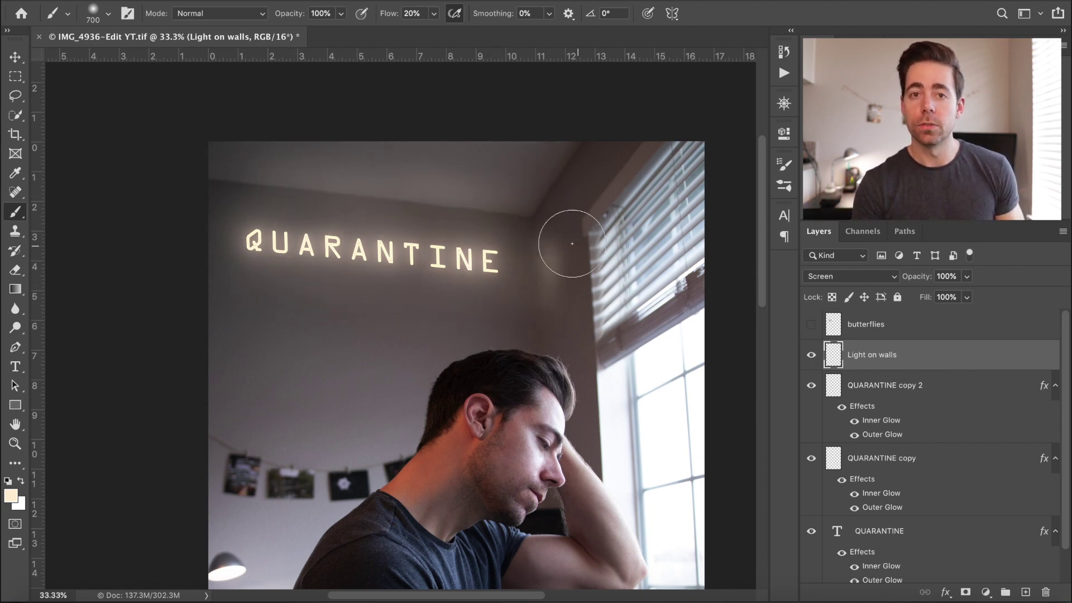
key(bracketleft)
key(bracketleft)
key(bracketleft)
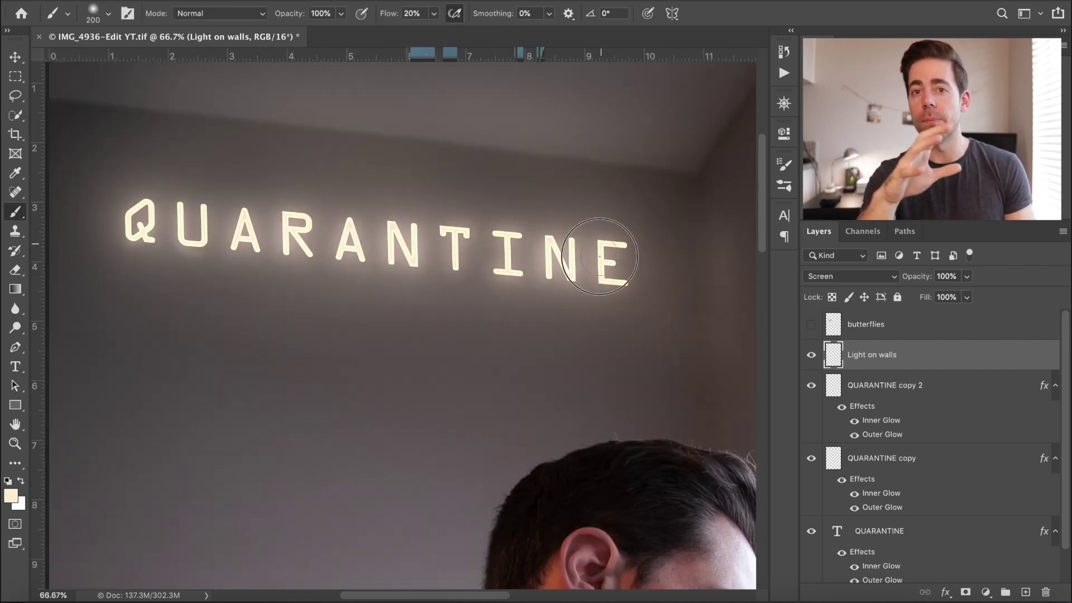
key(bracketright)
key(bracketright)
key(bracketright)
key(bracketright)
key(bracketright)
key(bracketright)
key(super+minus)
key(super+minus)
key(super+minus)
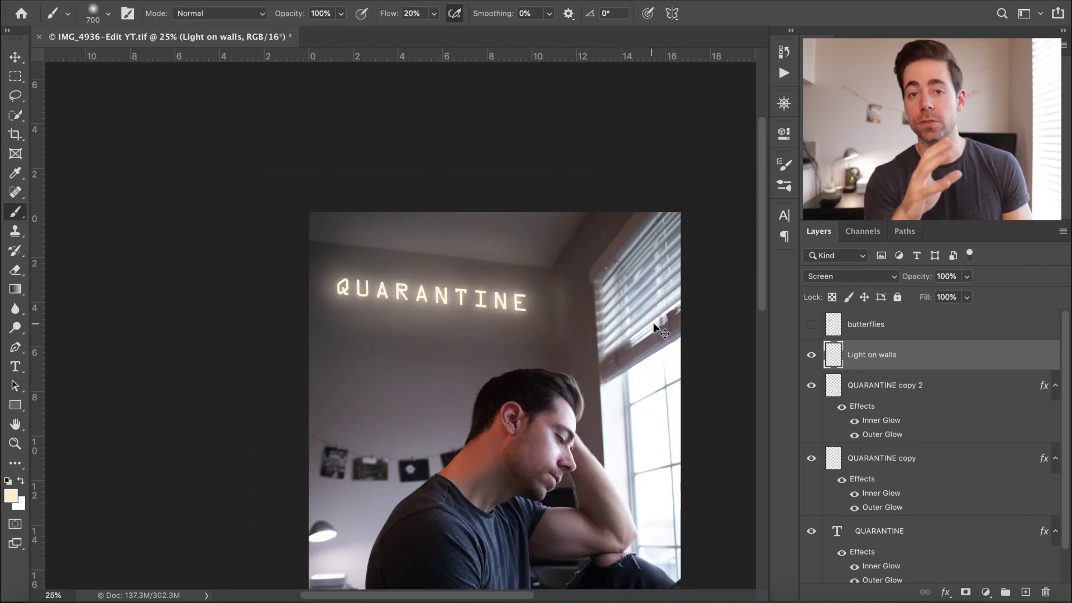
Group the Light on walls layer and all the QUARANTINE layers and name the group Sign.
scroll(929, 453, down, 1)
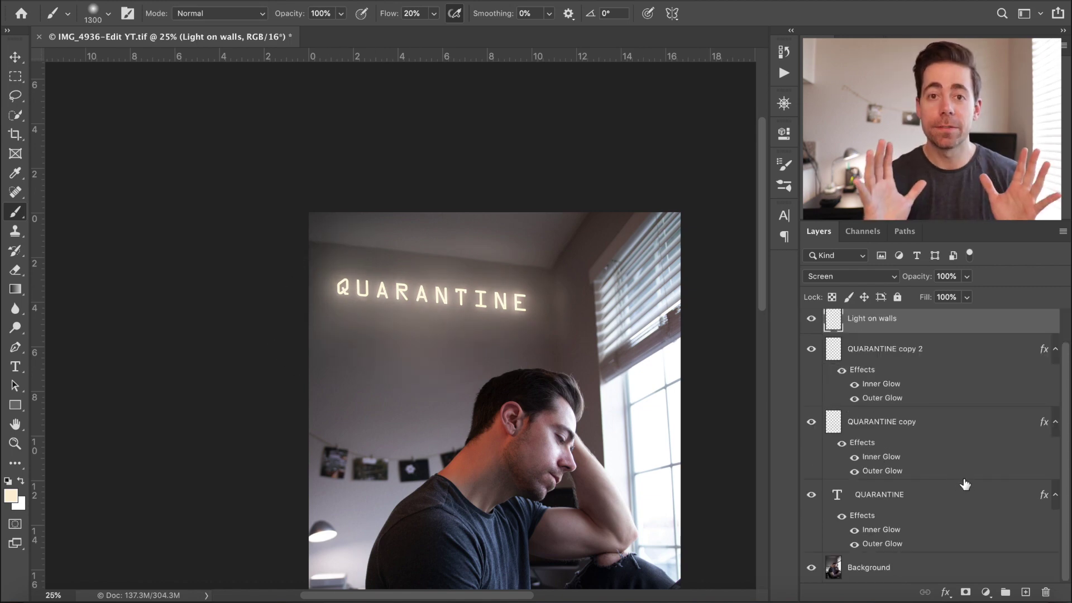
shift+click(947, 500)
key(super+g)
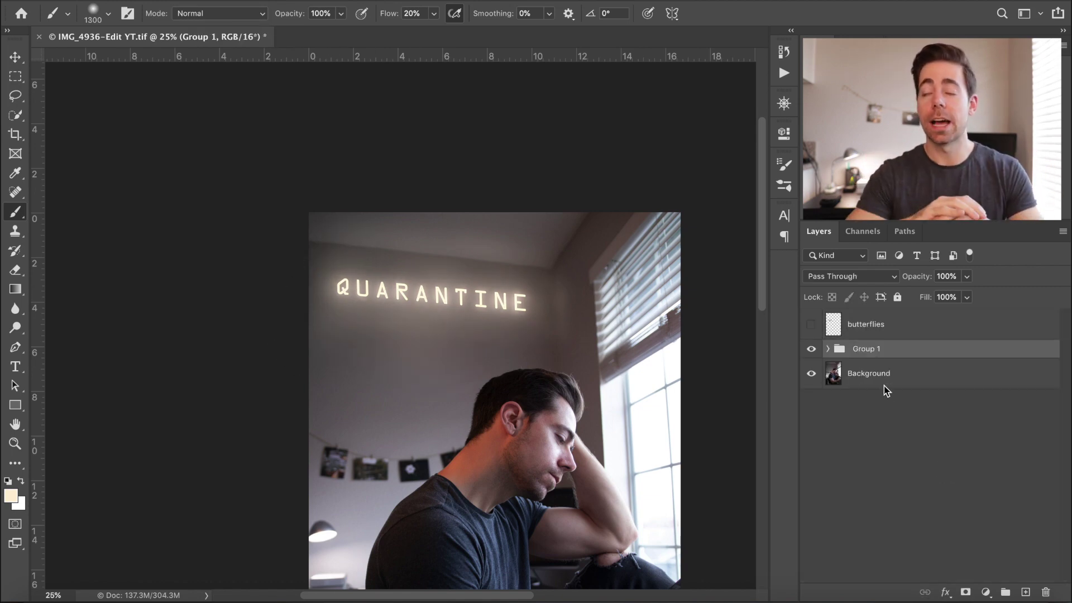
double_click(871, 350)
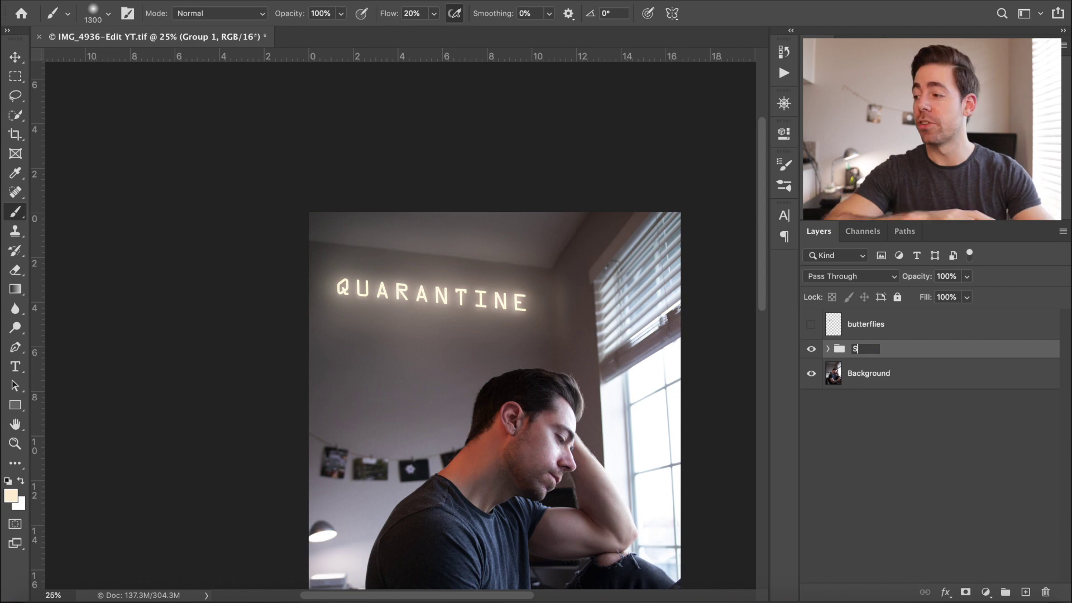
key(Return)
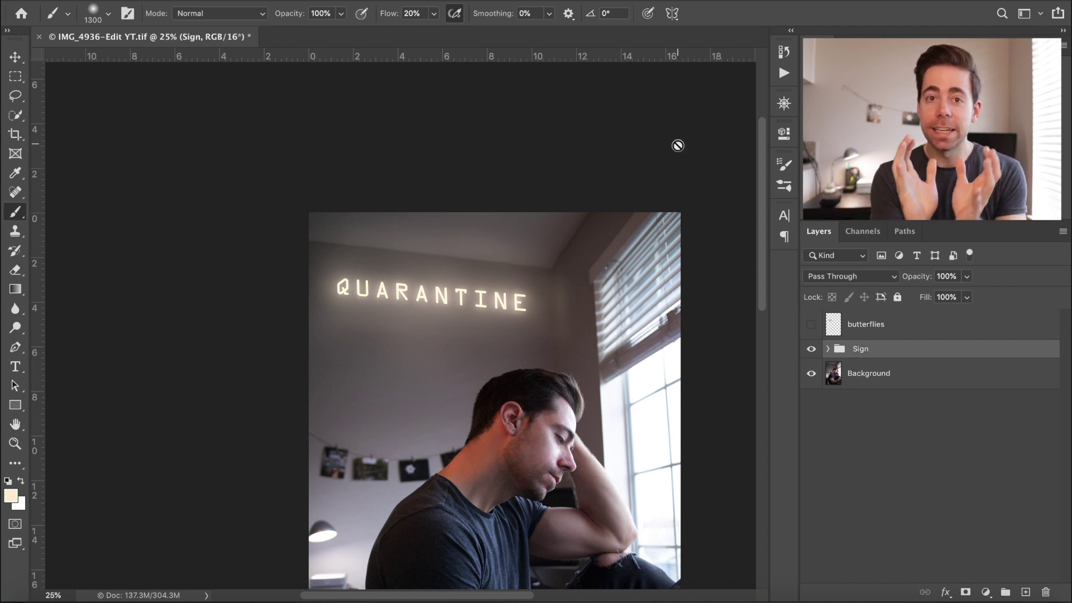
Add a Hue/Saturation adjustment clipped to the Sign group and shift its hue so the sign glows pinkish.
click(986, 592)
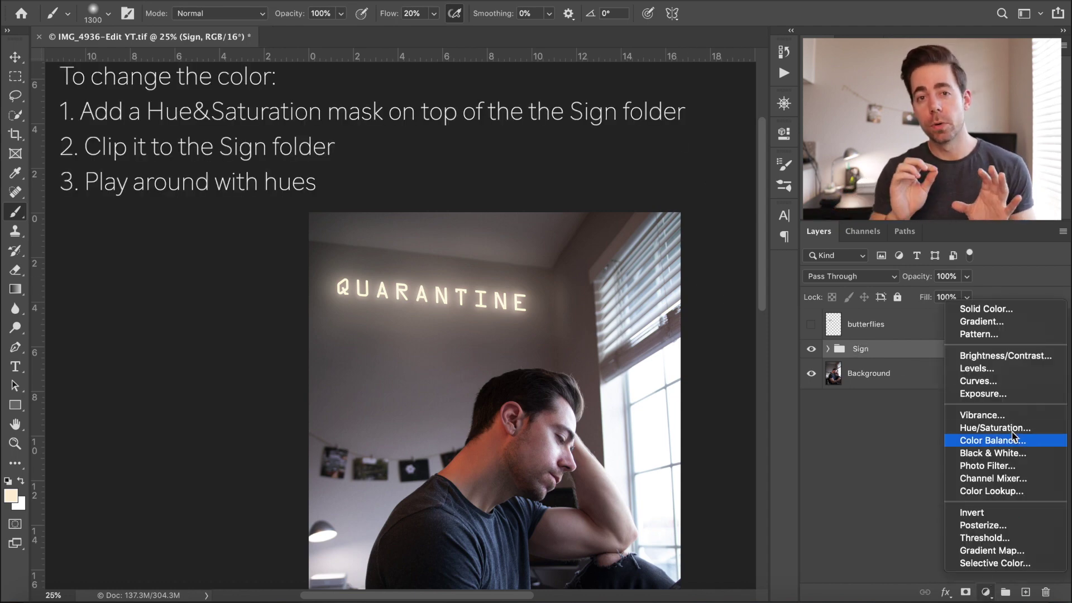
click(1005, 428)
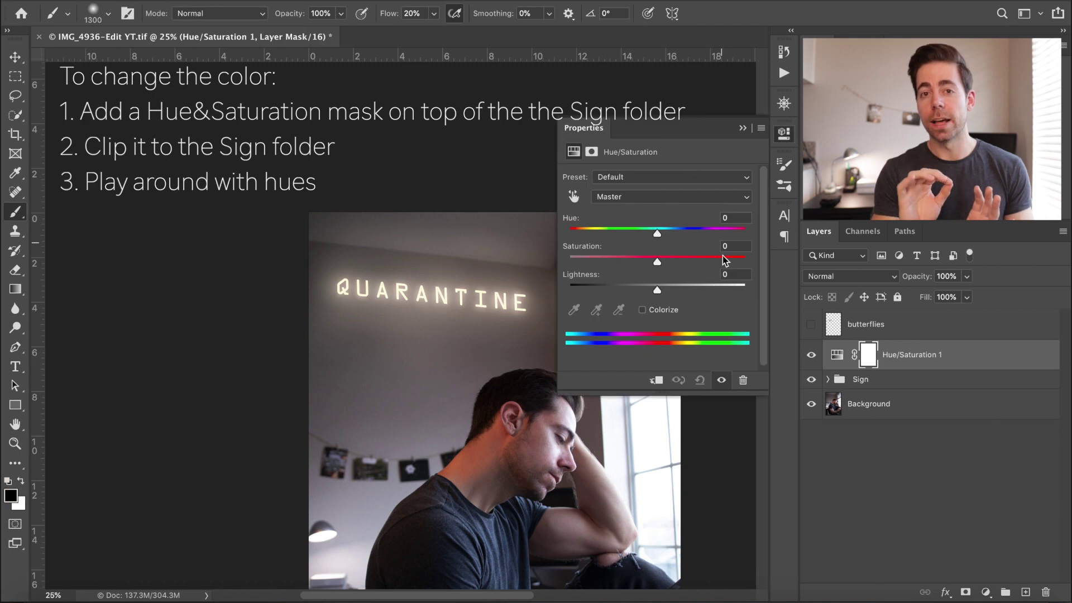
click(656, 380)
drag(657, 233, 621, 233)
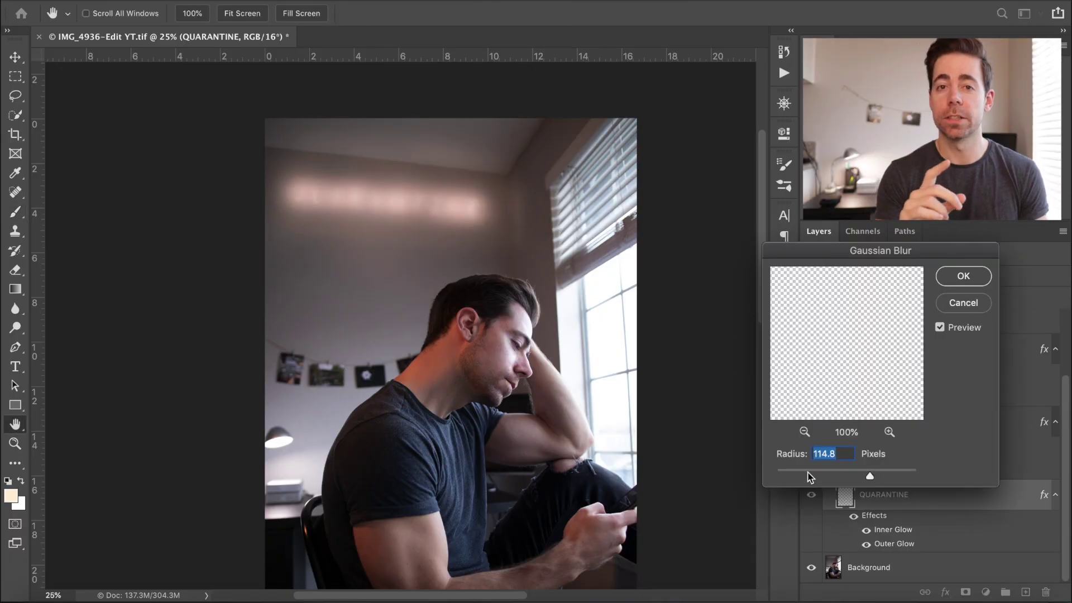
Soften the original QUARANTINE lettering inside the Sign group with a slight Gaussian Blur.
drag(807, 479, 836, 479)
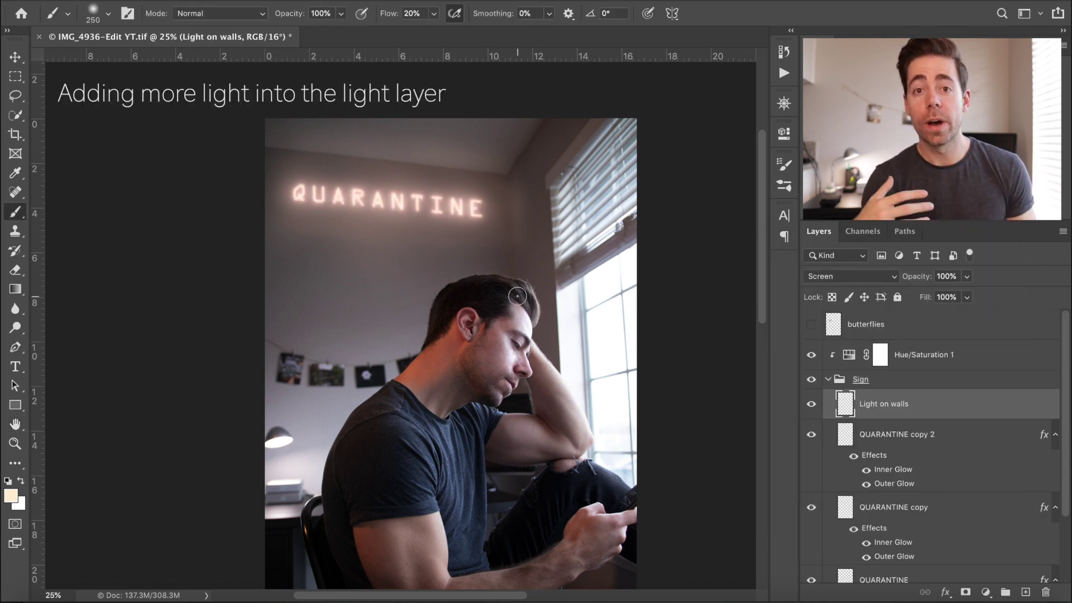
mouse_move(332, 253)
mouse_down()
mouse_move(270, 265)
mouse_move(477, 148)
mouse_move(520, 241)
mouse_up()
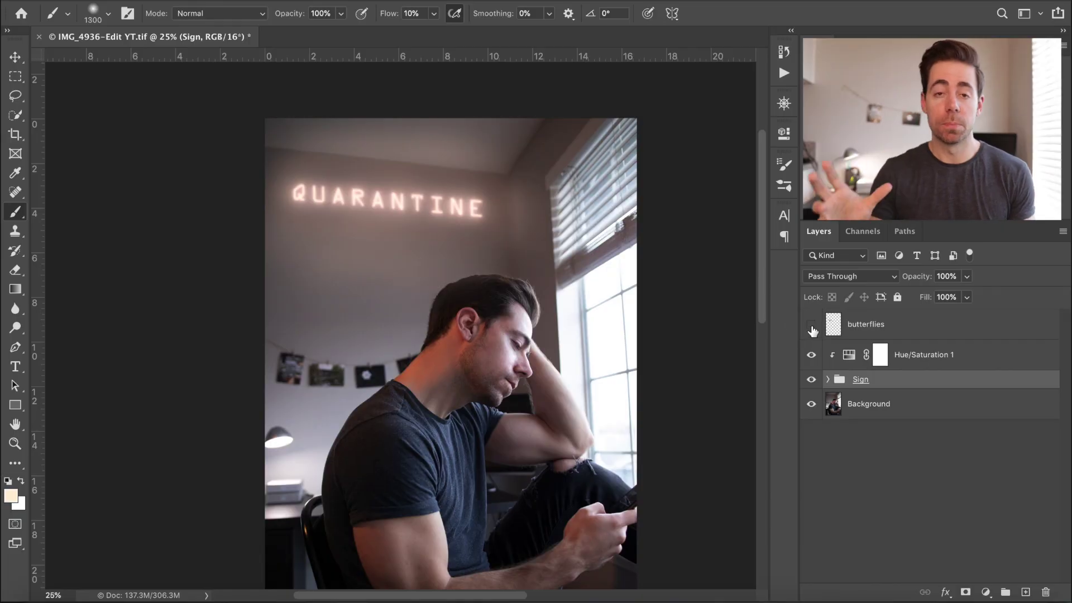
Show the butterflies layer and select the middle butterfly of the upper row with the Lasso.
click(812, 327)
key(z)
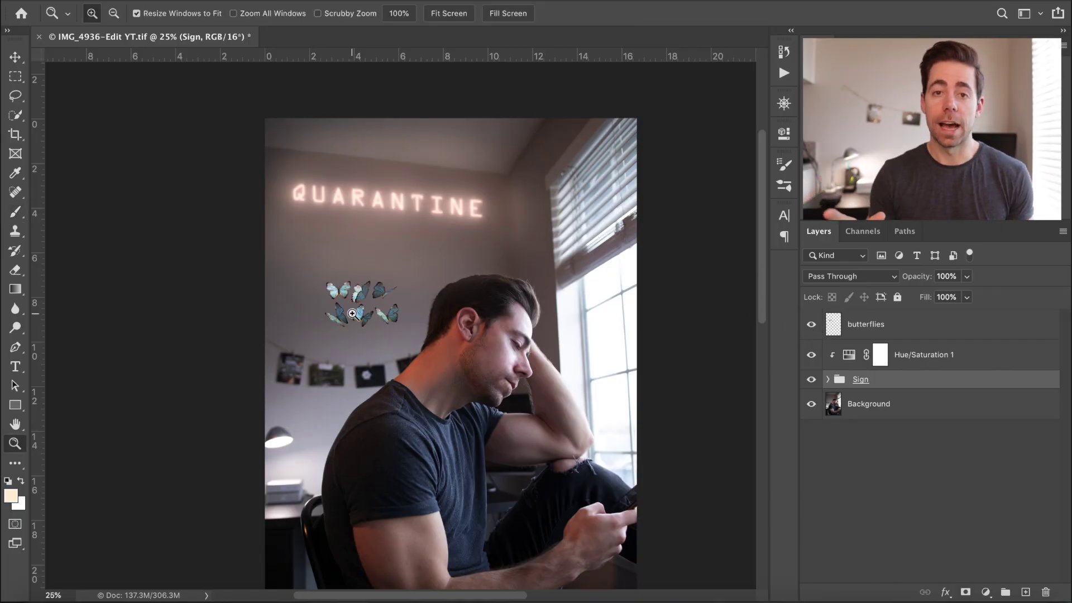
triple_click(343, 353)
drag(411, 273, 394, 268)
key(l)
mouse_move(378, 147)
mouse_down()
mouse_move(341, 207)
mouse_move(360, 219)
mouse_move(394, 198)
mouse_move(403, 168)
mouse_up()
click(836, 329)
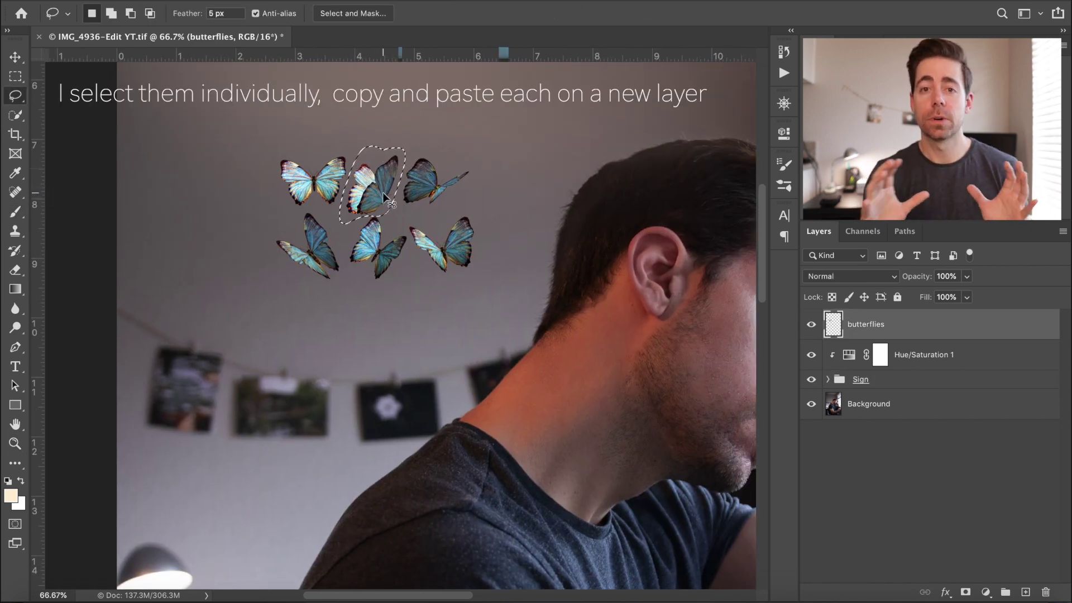
Copy the selected butterfly onto a new layer named "Butterfly 1" and move it beside the back of the man's neck.
key(super+c)
key(super+v)
double_click(863, 327)
text(Butterfly 1)
key(Return)
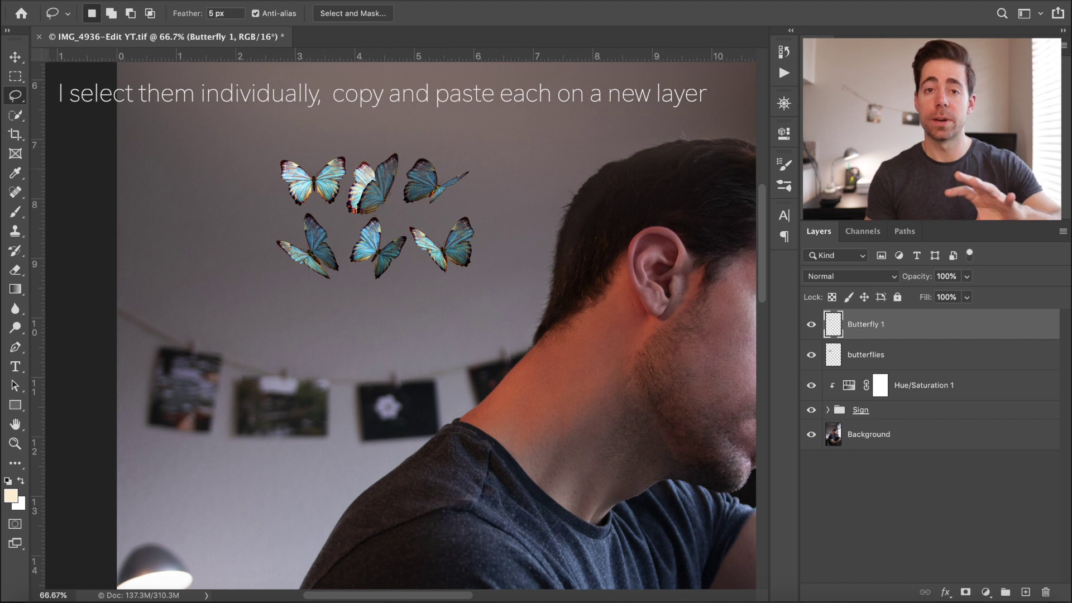
key(v)
drag(373, 185, 467, 366)
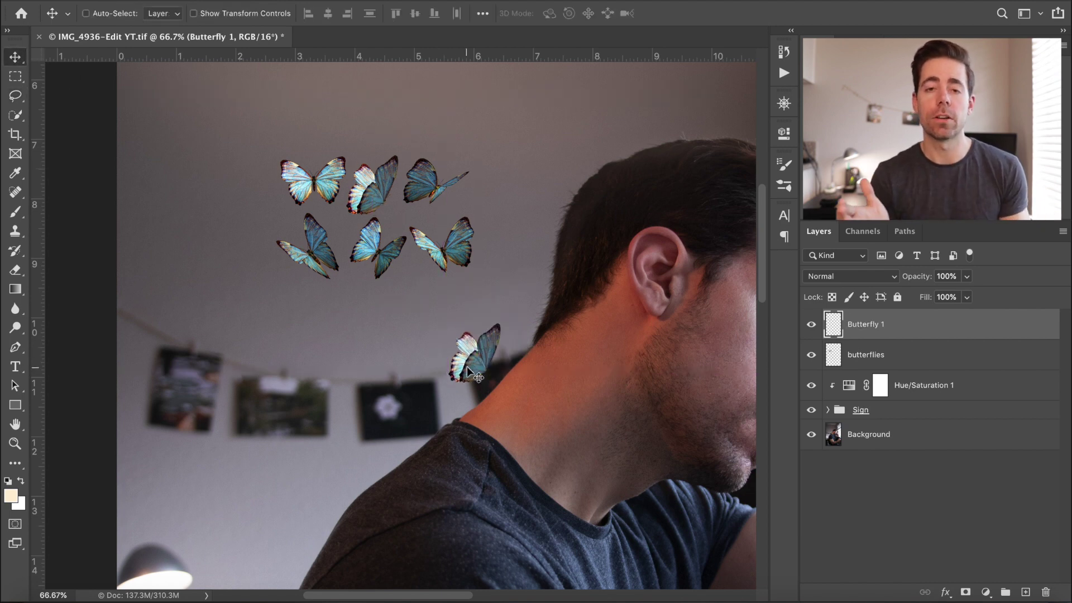
Copy the leftmost butterfly of the lower row onto a new layer named "Butterfly 2" and place it beside the man's shoulder.
key(alt+bracketleft)
key(l)
mouse_move(316, 209)
mouse_down()
mouse_move(271, 230)
mouse_move(344, 285)
mouse_move(342, 234)
mouse_move(311, 283)
mouse_move(371, 416)
mouse_up()
key(ctrl+j)
key(v)
double_click(860, 355)
text(Butterfly 2)
key(Return)
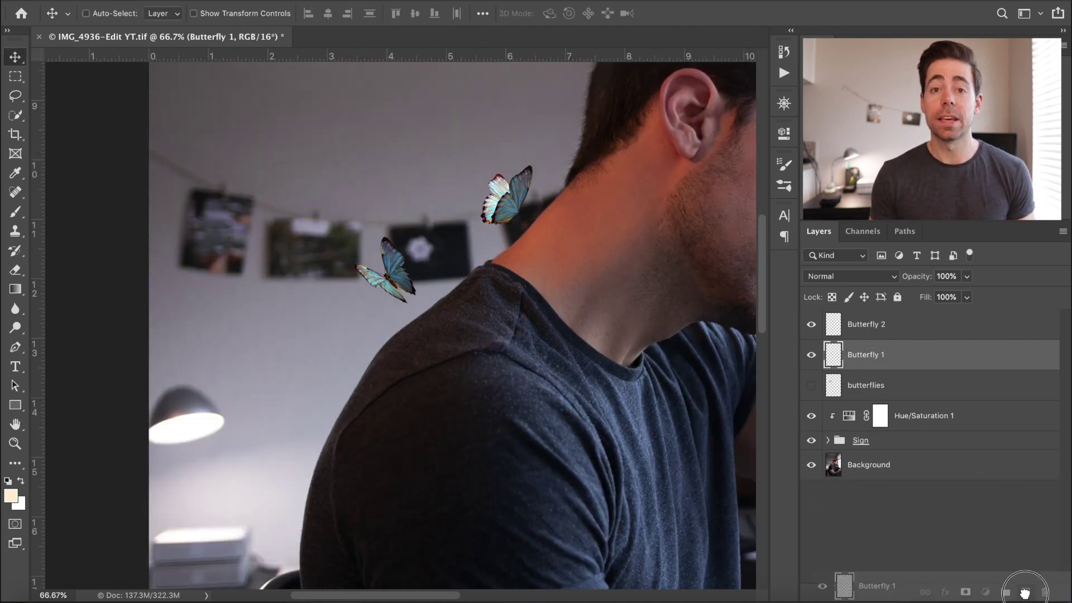
Duplicate the Butterfly 1 layer twice and group all three layers under the name "Butterfly 1".
key(ctrl+j)
key(ctrl+j)
shift+click(894, 419)
key(ctrl+g)
double_click(870, 350)
text(Butterfly 1)
key(Return)
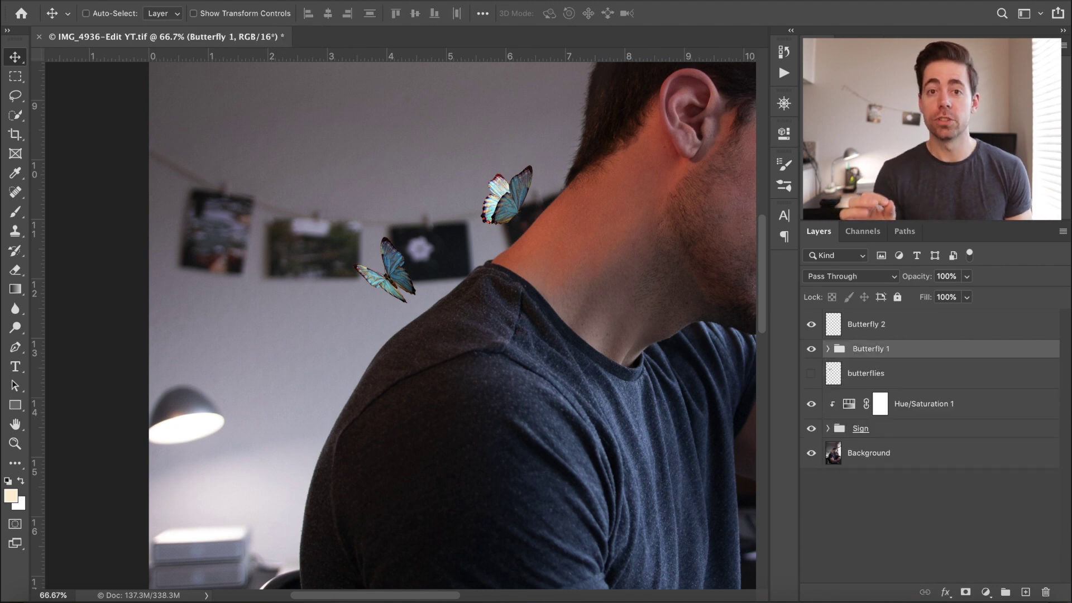
Change the blending mode of the two duplicates inside the Butterfly 1 group so they brighten the butterfly.
click(828, 348)
click(854, 437)
click(864, 412)
click(860, 277)
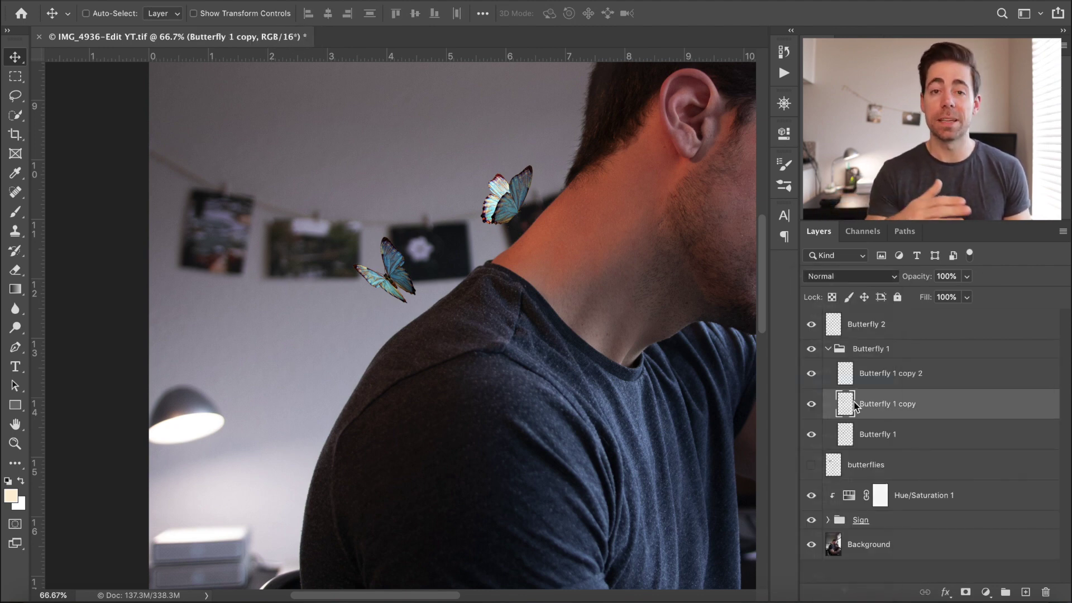
click(861, 384)
click(854, 351)
click(851, 377)
click(851, 277)
click(852, 385)
Hide Butterfly 1 copy 2 and apply a Gaussian Blur of about 38.8 pixels to Butterfly 1 copy.
click(811, 373)
click(859, 404)
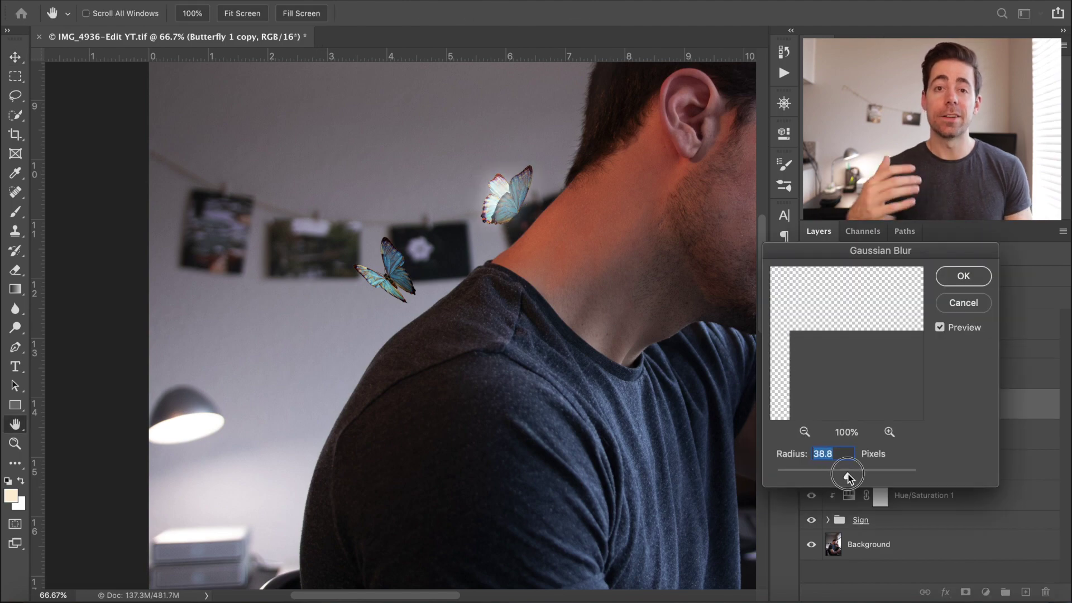
click(963, 276)
Apply Gaussian Blur to the remaining butterfly duplicates and collect both butterflies in a group named "Butterflies".
click(871, 373)
drag(847, 476, 865, 476)
key(Return)
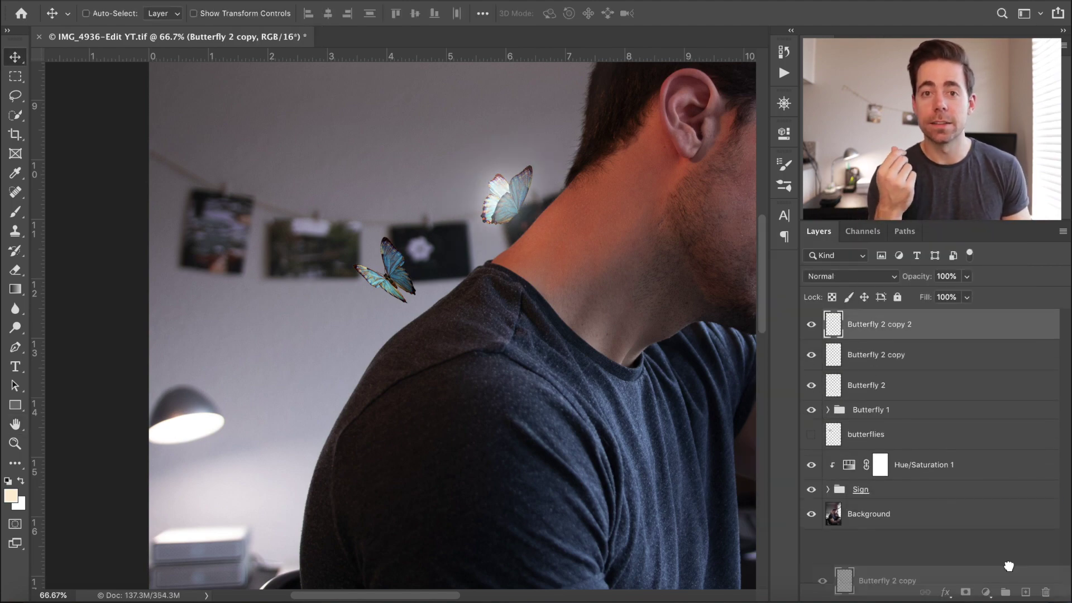
key(ctrl+alt+f)
drag(856, 478, 844, 478)
key(Return)
key(ctrl+g)
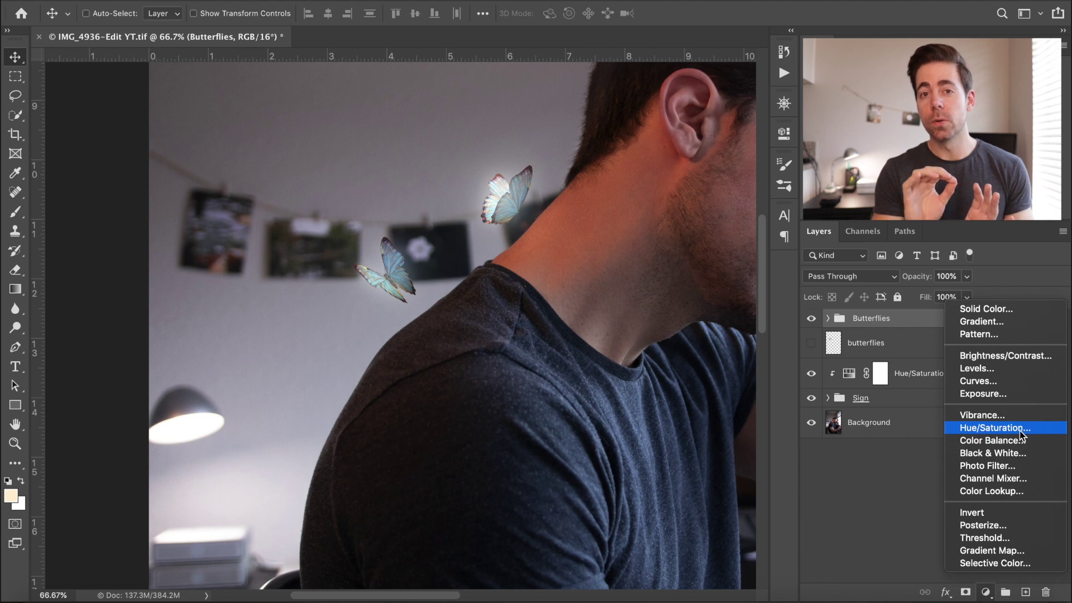
Add a Hue/Saturation adjustment clipped to the Butterflies group and colorize it warm orange, with hue near 38 and saturation near 39.
click(995, 428)
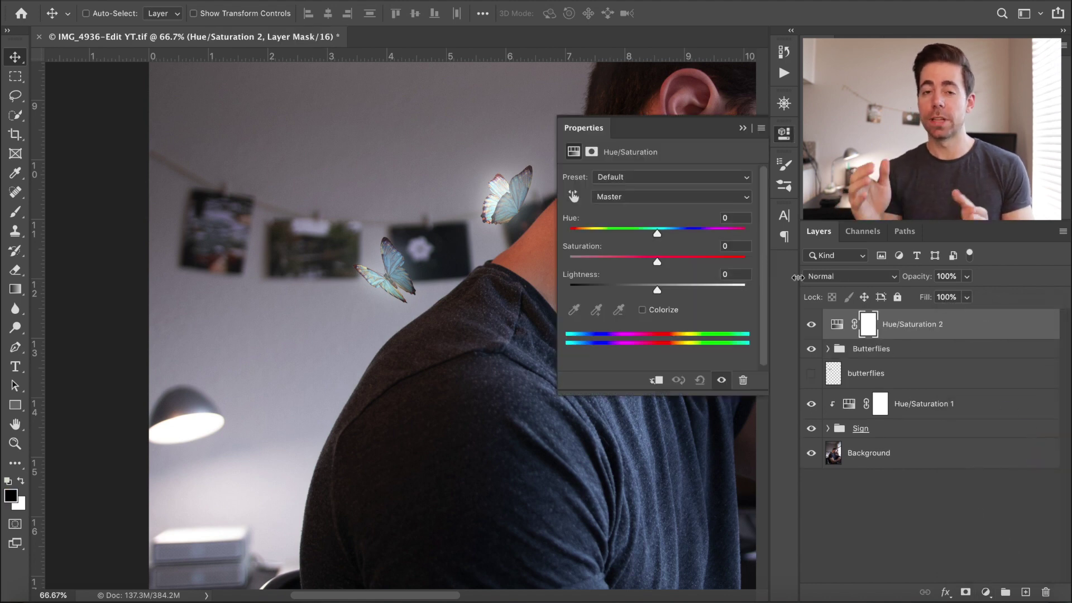
click(642, 311)
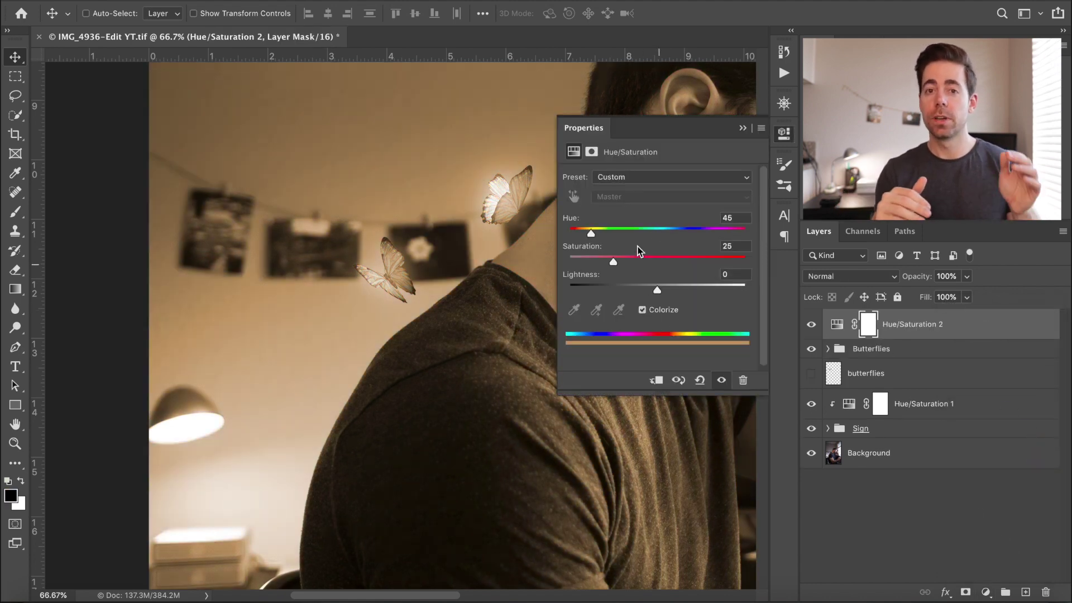
click(659, 383)
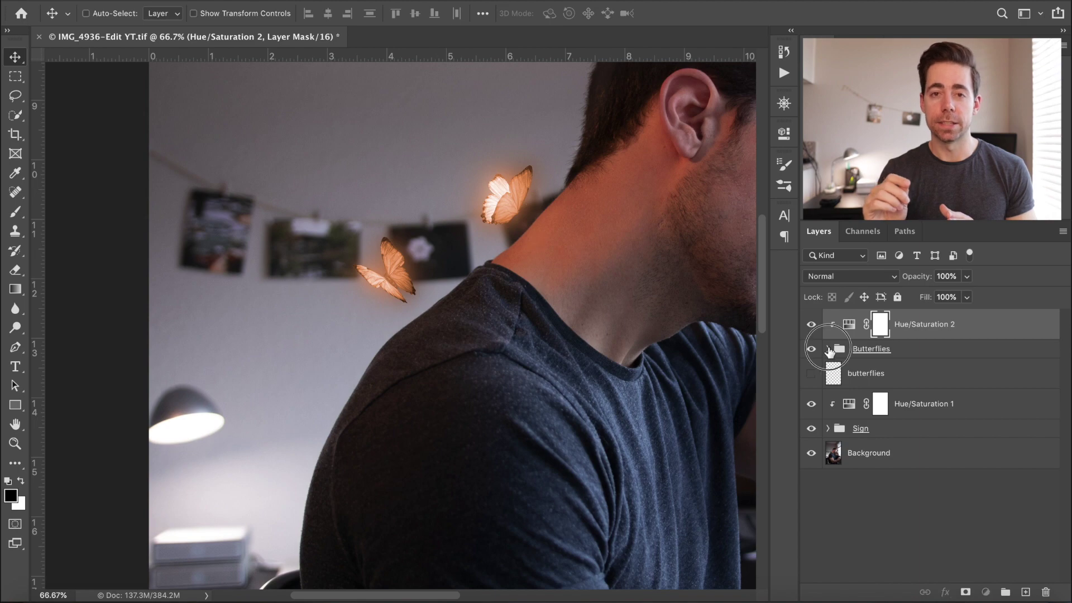
Create a new layer named "extra light" on top of the layers inside the Butterfly 1 group.
click(829, 349)
click(916, 410)
click(1025, 592)
double_click(891, 413)
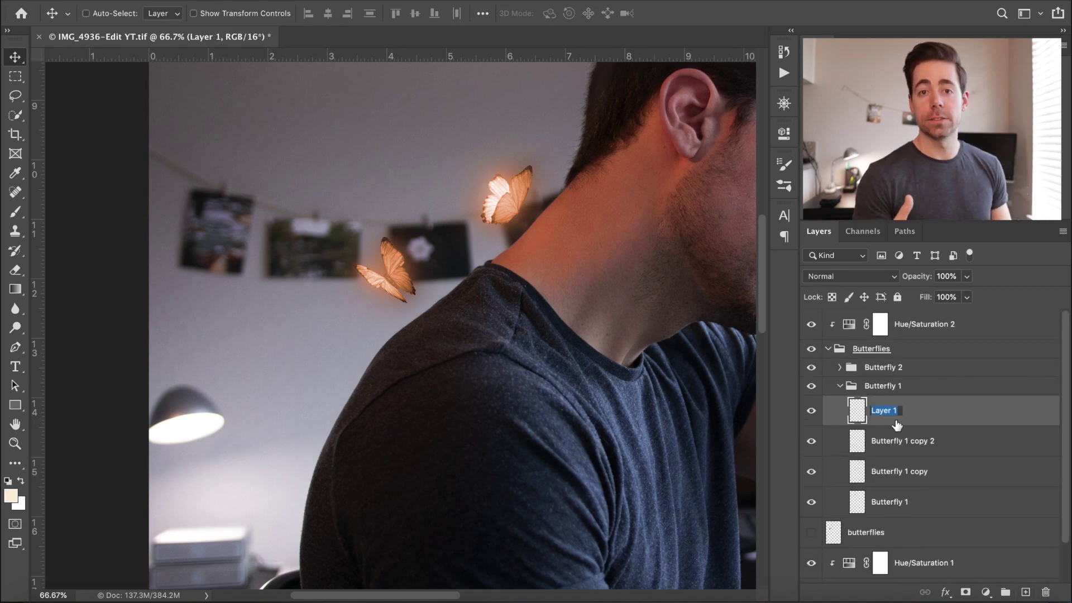
key(Return)
Paint a soft peach glow over the butterflies with a large soft brush at 20% flow.
key(b)
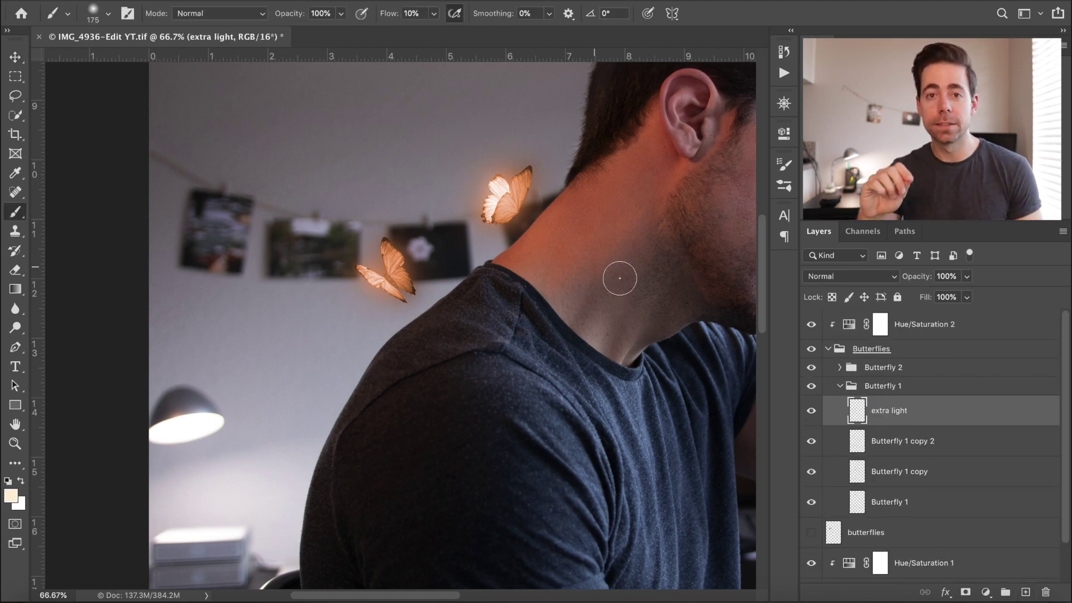
scroll(529, 192, up, 2)
alt+click(443, 197)
key(shift+alt+s)
key(2)
mouse_move(491, 223)
mouse_down()
mouse_move(466, 262)
mouse_move(469, 223)
mouse_move(520, 145)
mouse_move(463, 277)
mouse_up()
key(bracketright)
key(bracketright)
click(492, 252)
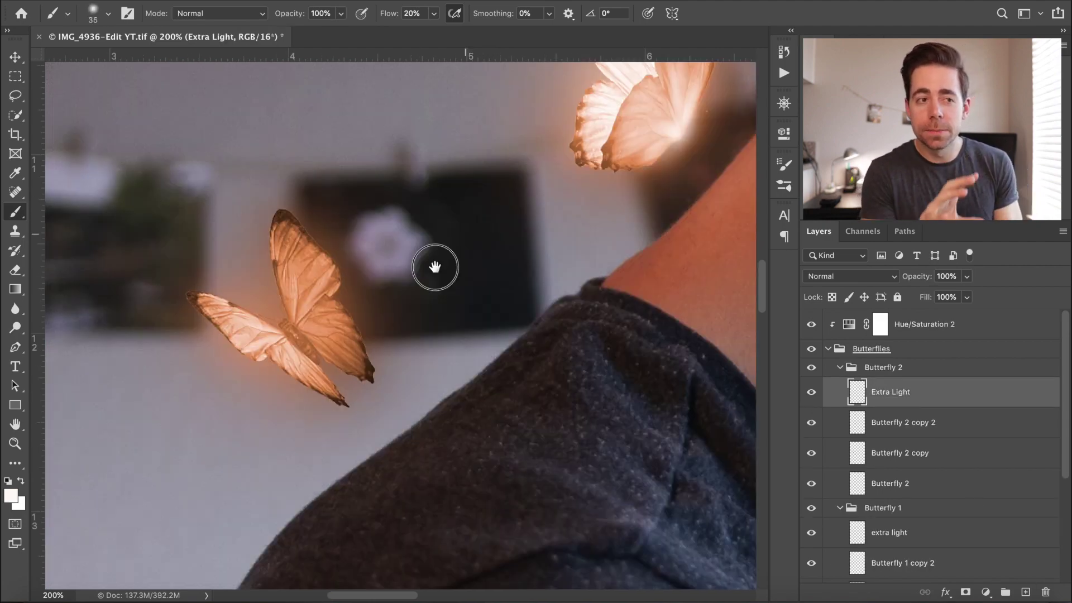
scroll(539, 329, left, 2)
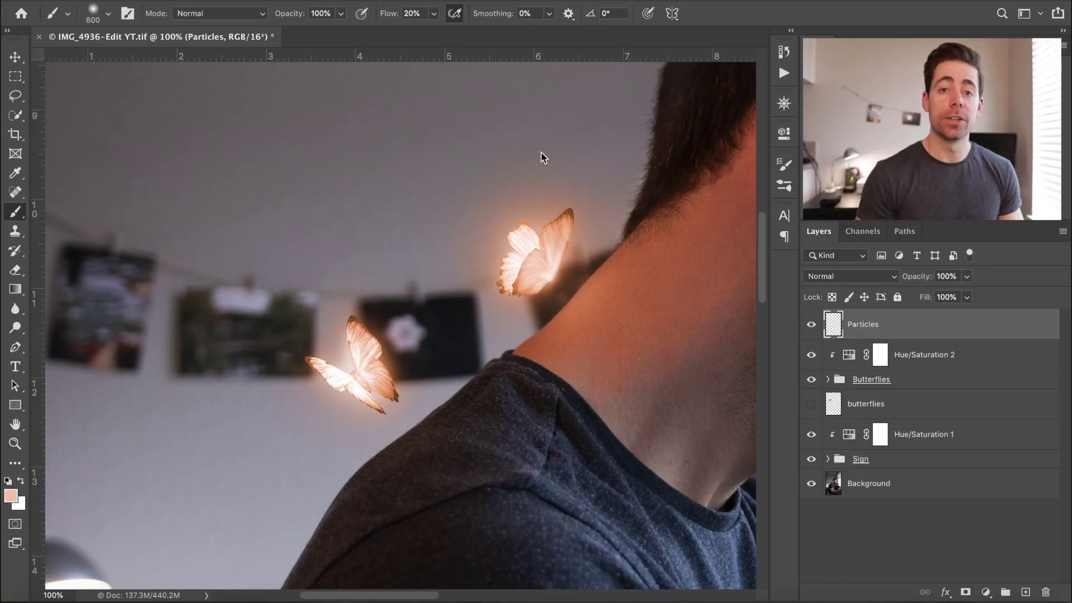
Paint light dust particles around both butterflies on the Particles layer with a 400 px particle brush at 60% flow.
click(106, 15)
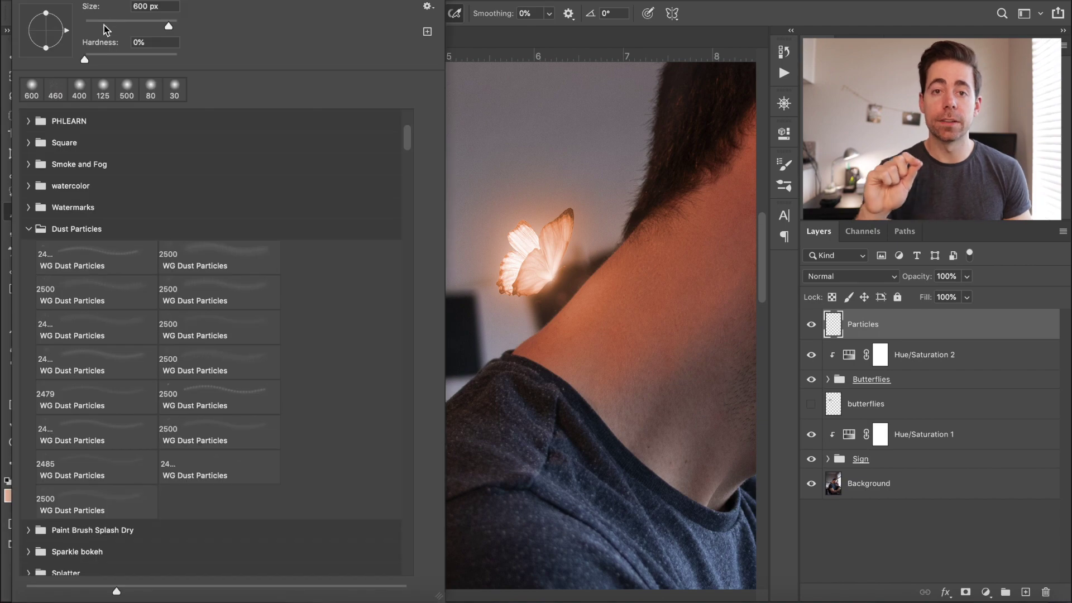
click(57, 88)
click(694, 2)
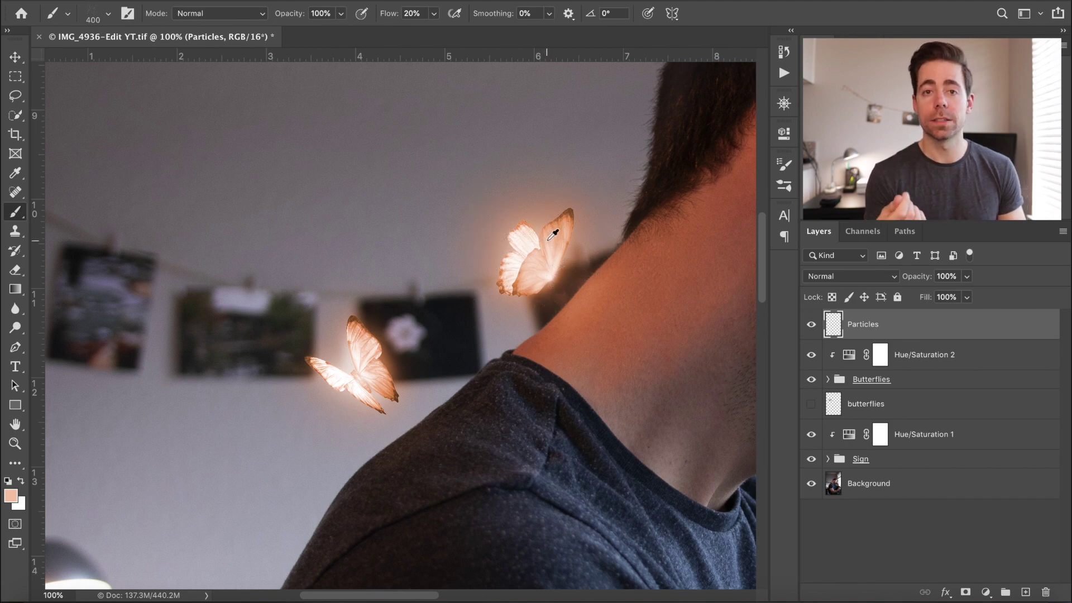
alt+click(553, 272)
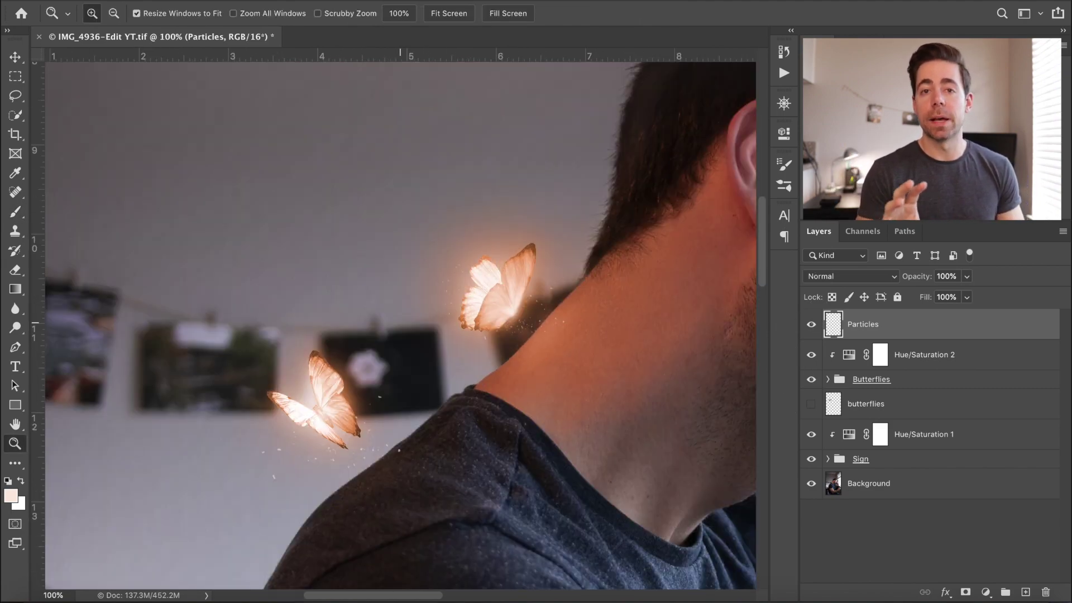
Merge a copy of all layers onto a new top layer named "Merged all layers in one" and open the Camera Raw filter on it.
key(b)
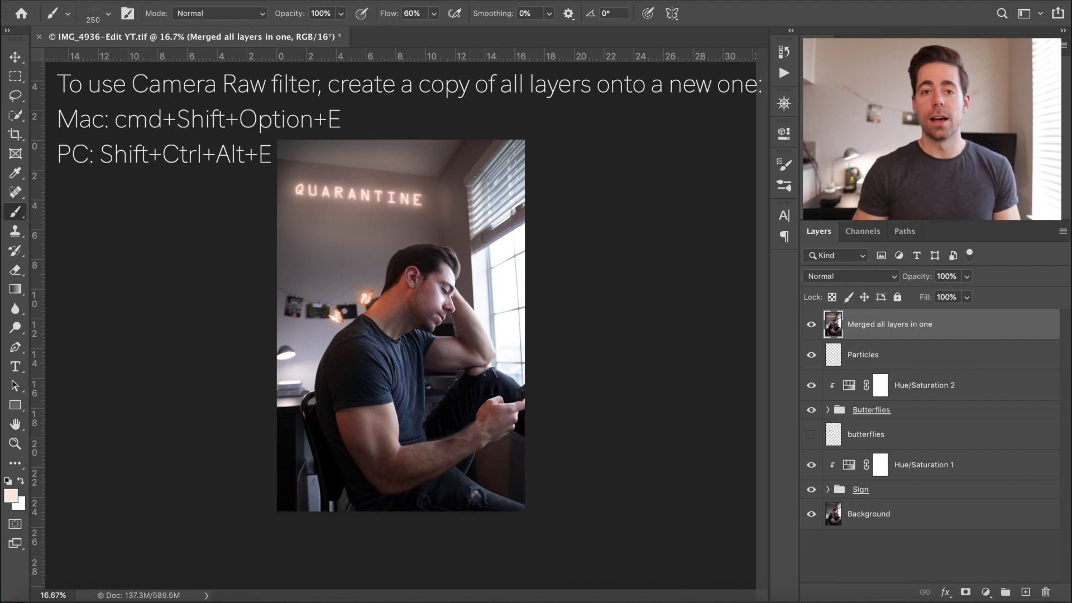
click(413, 67)
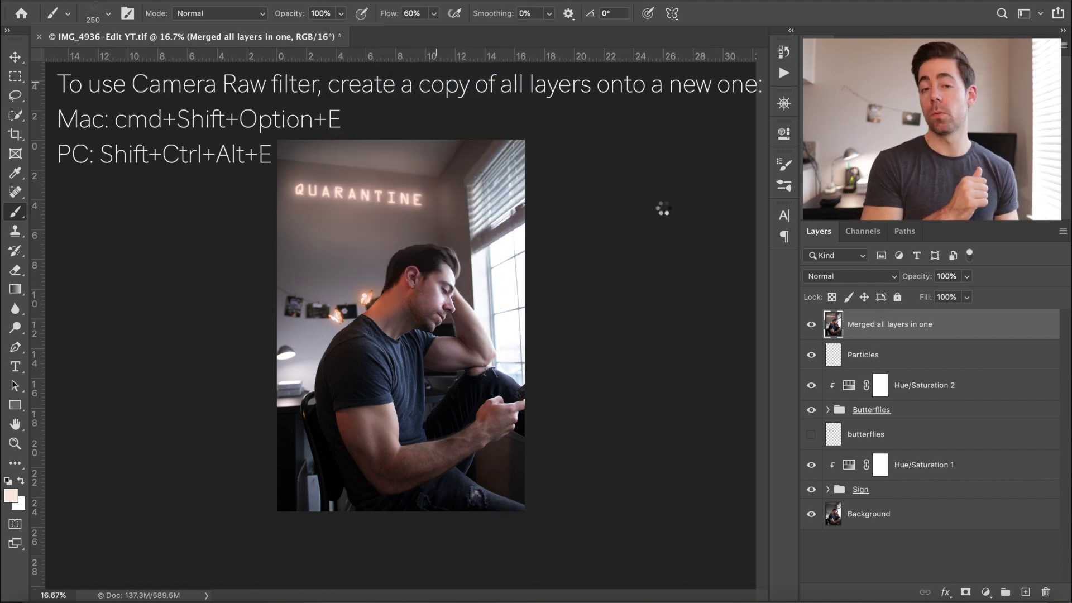